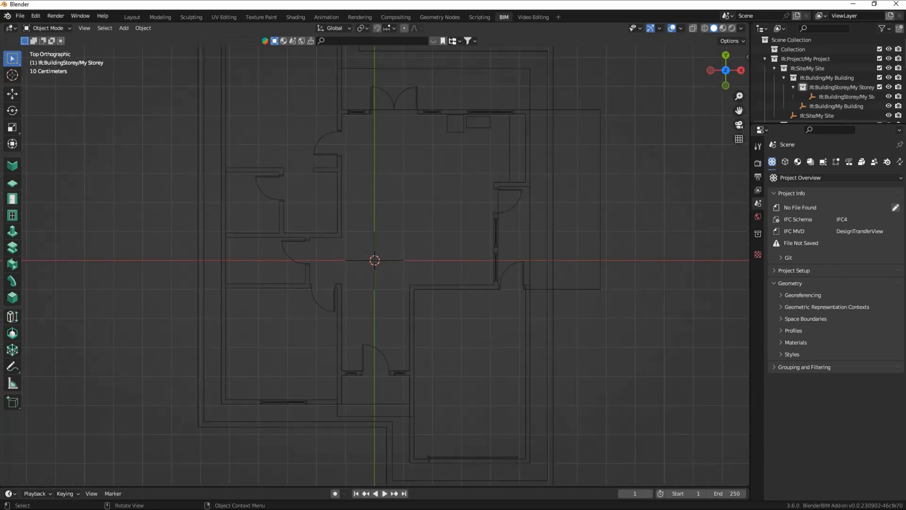
Step: Enable snapping to vertices and place the 3D cursor on the floor plan's lower-left outer wall corner
click(377, 28)
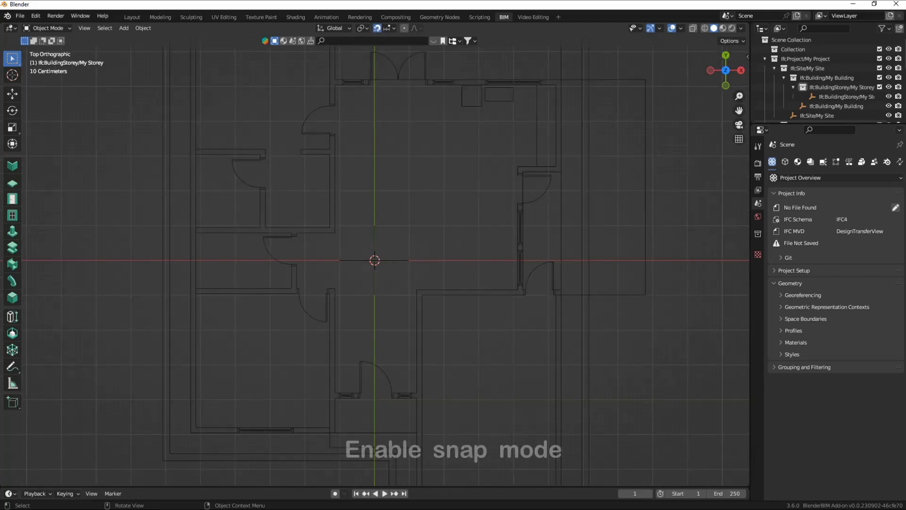
click(390, 29)
click(373, 66)
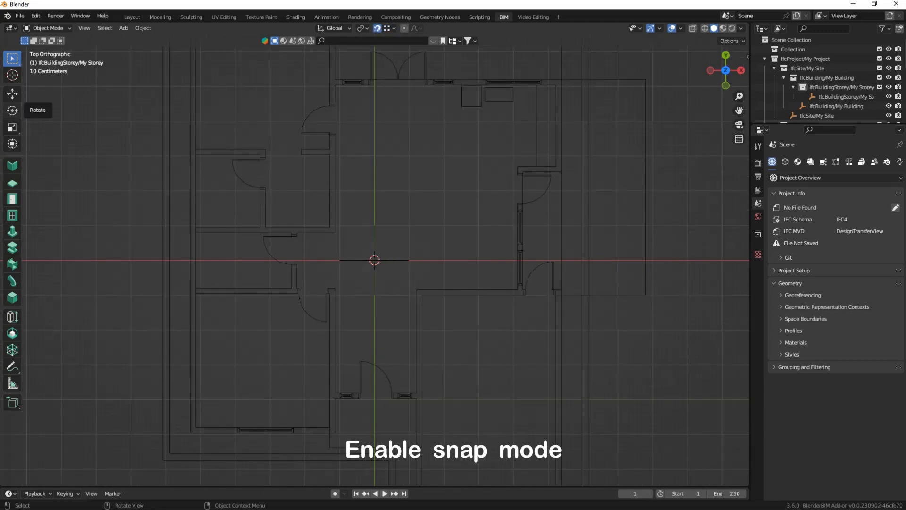
click(12, 74)
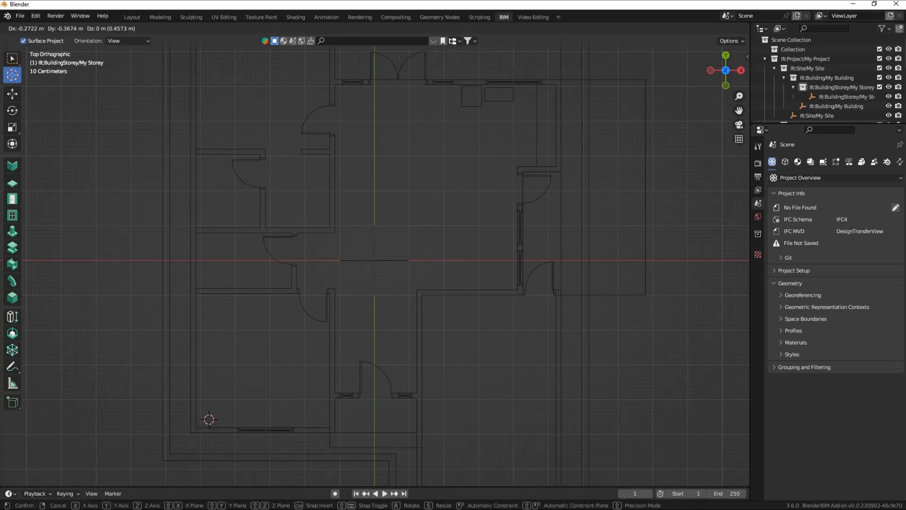
drag(208, 475, 190, 432)
Step: Add the default wall type TYPEX and insert a 3.2 m high wall at the 3D cursor
click(12, 165)
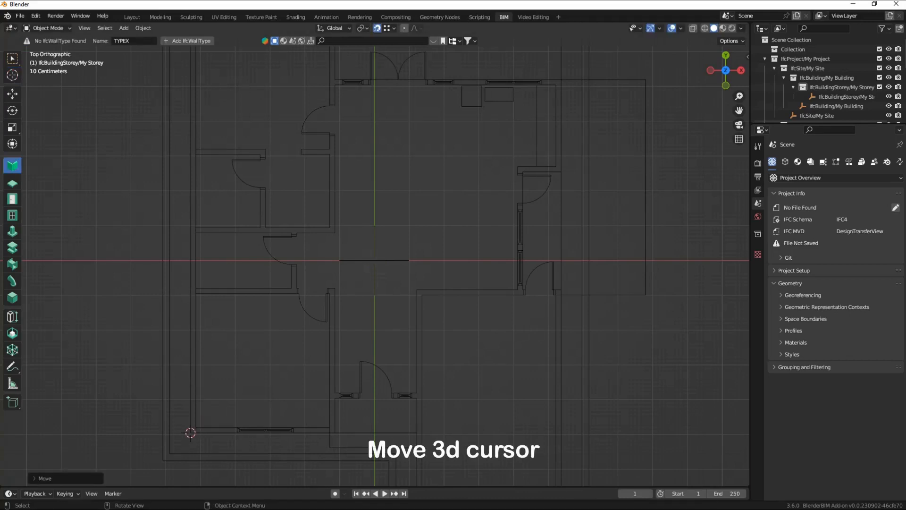
click(185, 41)
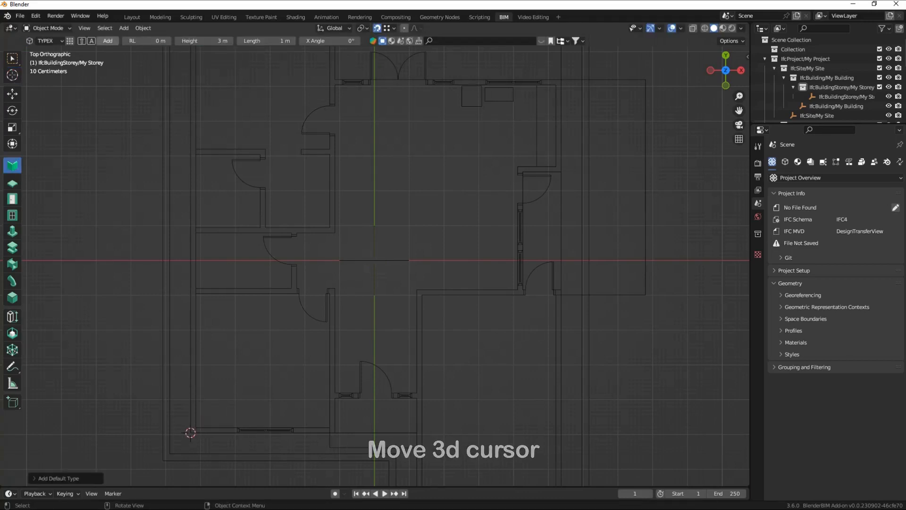
click(203, 41)
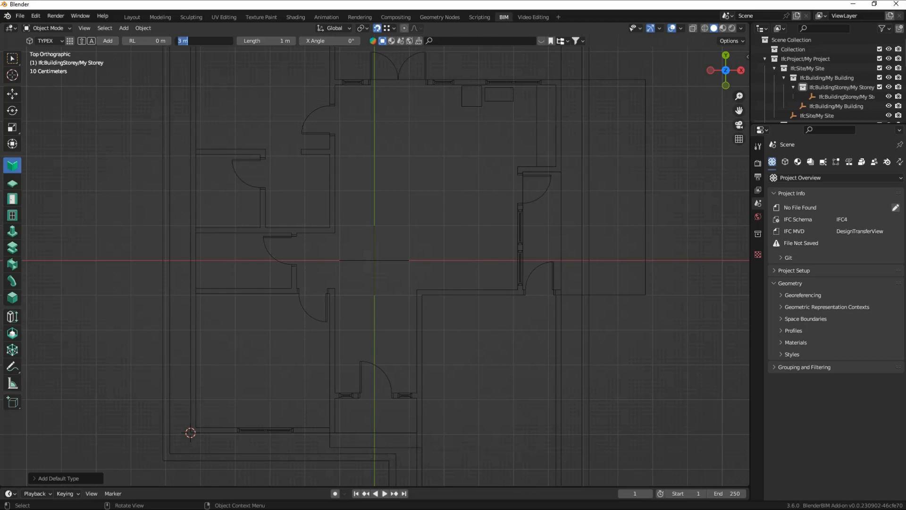
text(3.2)
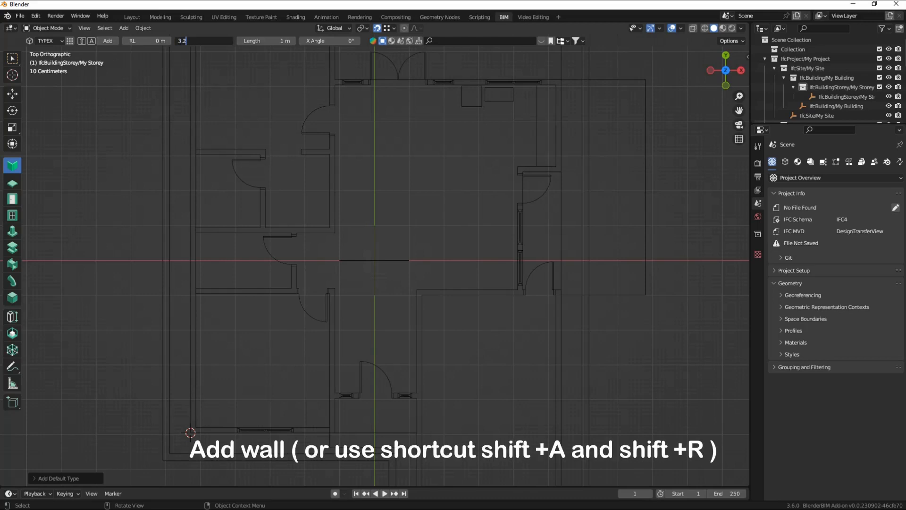
key(Return)
click(108, 41)
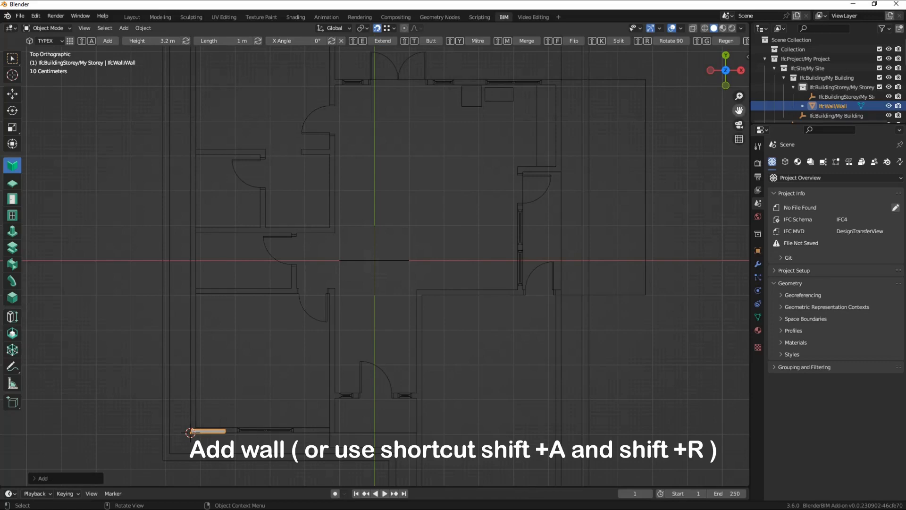
Step: Set the thickness of the wall's material layer to 0.15 in its layer set and save the change
shift+middle_drag(330, 354, 377, 219)
scroll(375, 260, up, 6)
scroll(375, 260, down, 1)
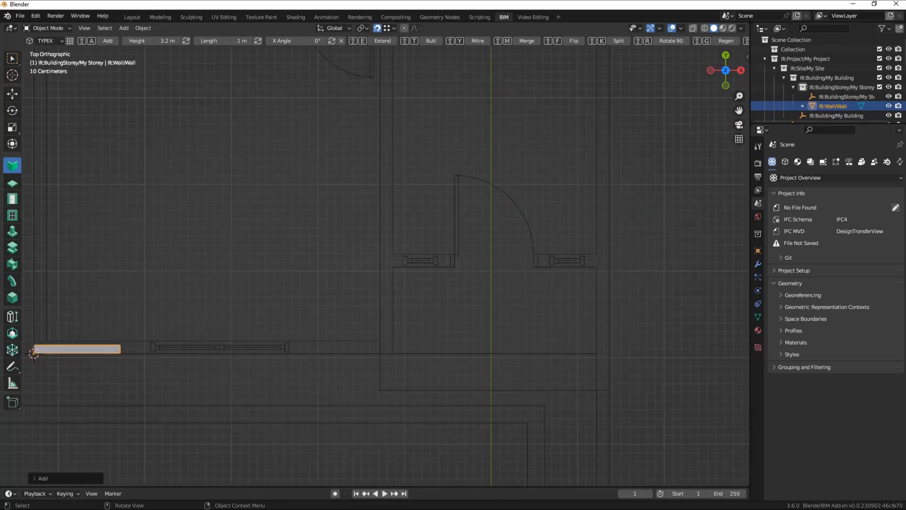
drag(739, 110, 905, 80)
scroll(375, 260, up, 4)
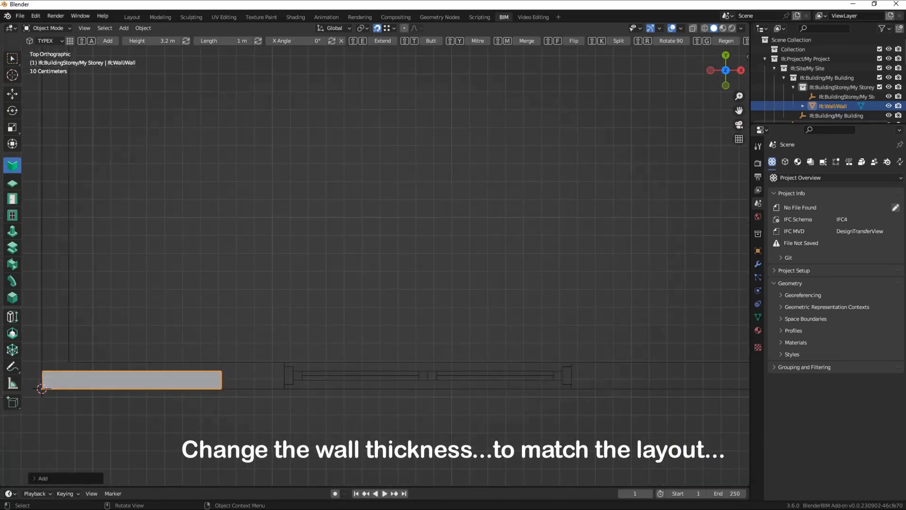
click(785, 162)
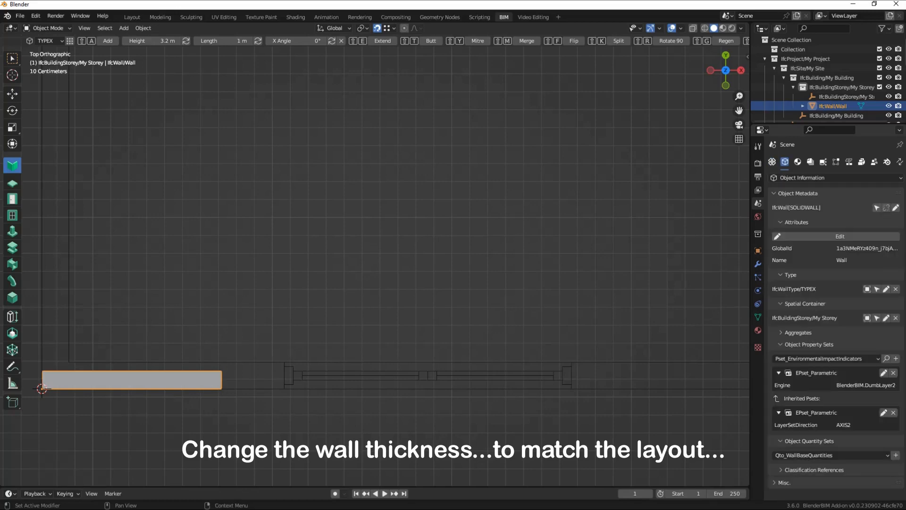
click(835, 178)
click(812, 207)
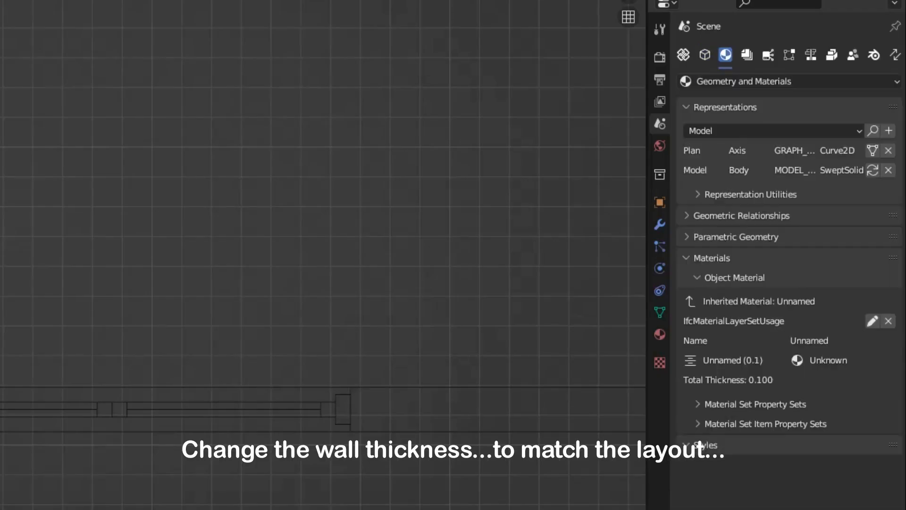
click(872, 321)
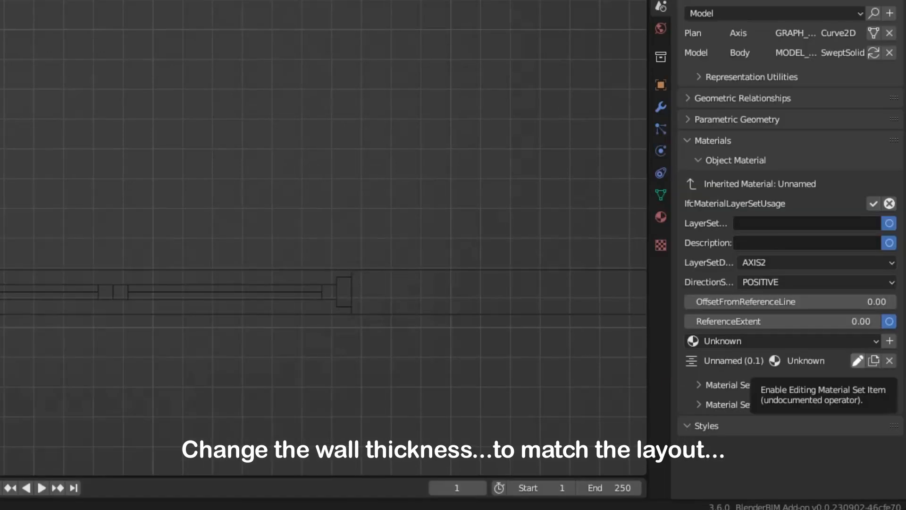
click(858, 361)
click(791, 386)
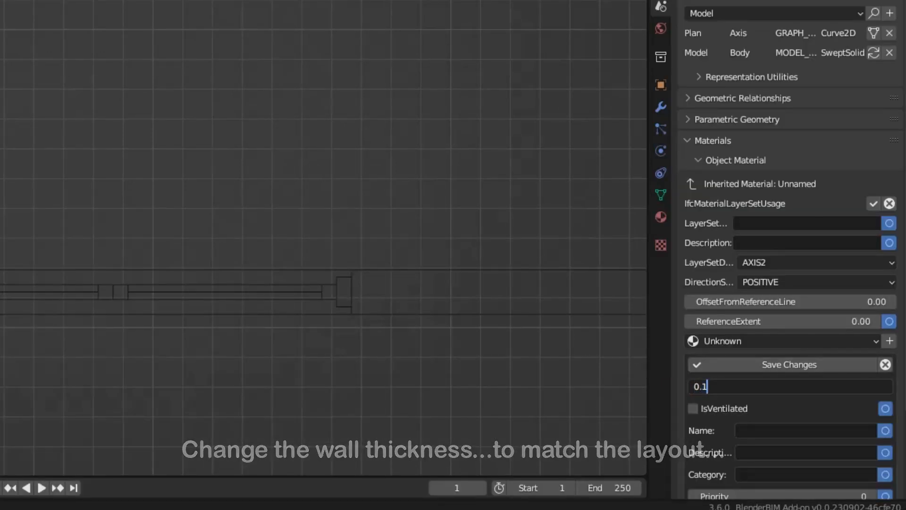
text(5)
key(Return)
click(779, 364)
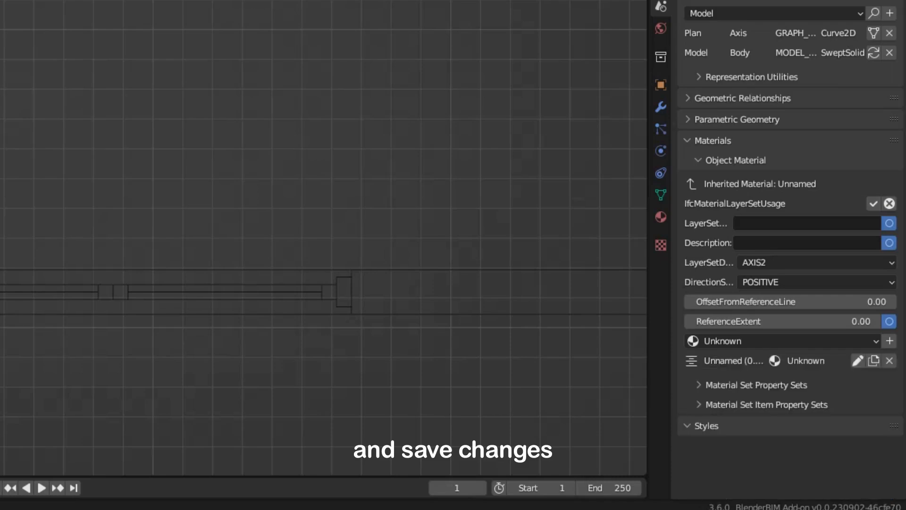
Step: Move the 3D cursor to the plan's upper-left wall corner and add a second TYPEX wall there
scroll(323, 238, down, 5)
scroll(323, 238, down, 5)
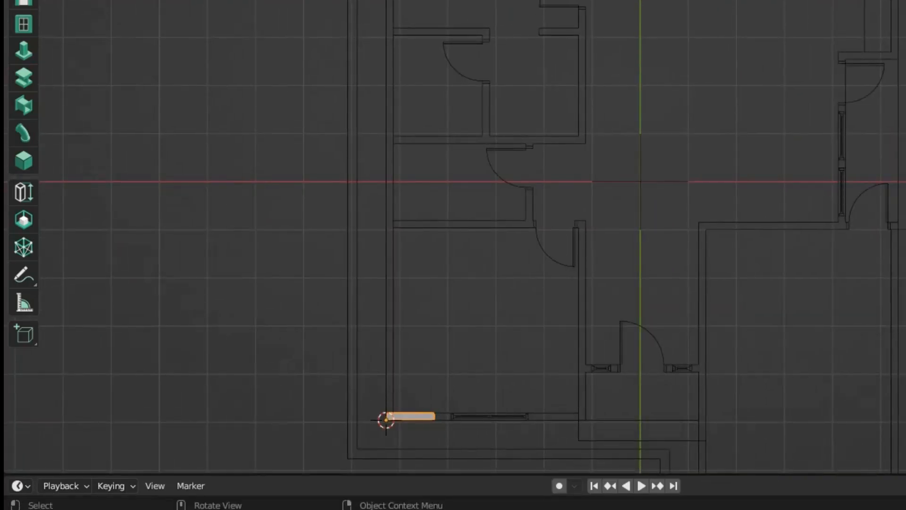
key(shift)
key(g)
click(386, 420)
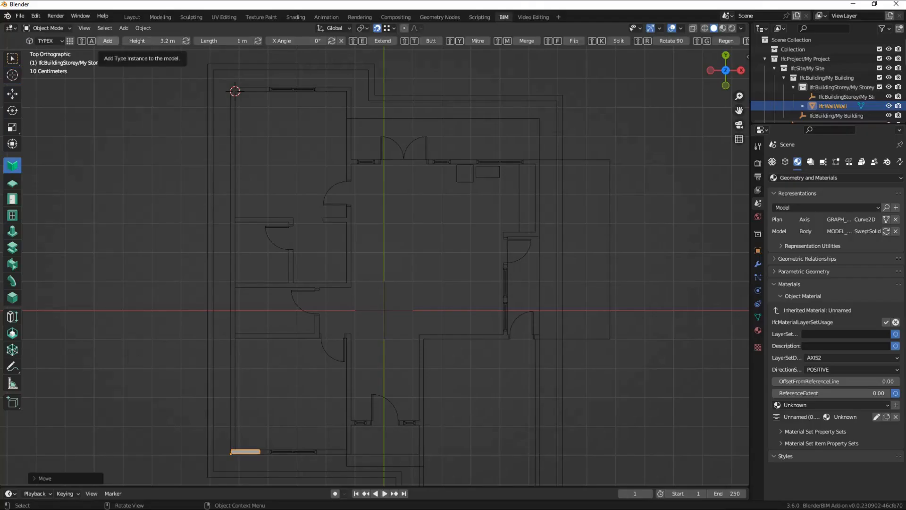
click(108, 41)
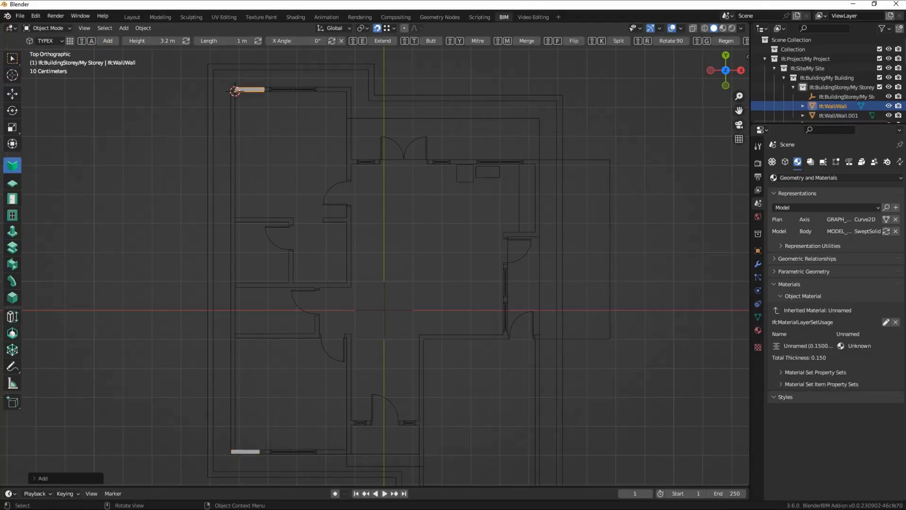
key(alt+a)
Step: Add a wall at the plan's lower-left corner, rotated and flipped to run upward along the left outer wall outline
click(12, 75)
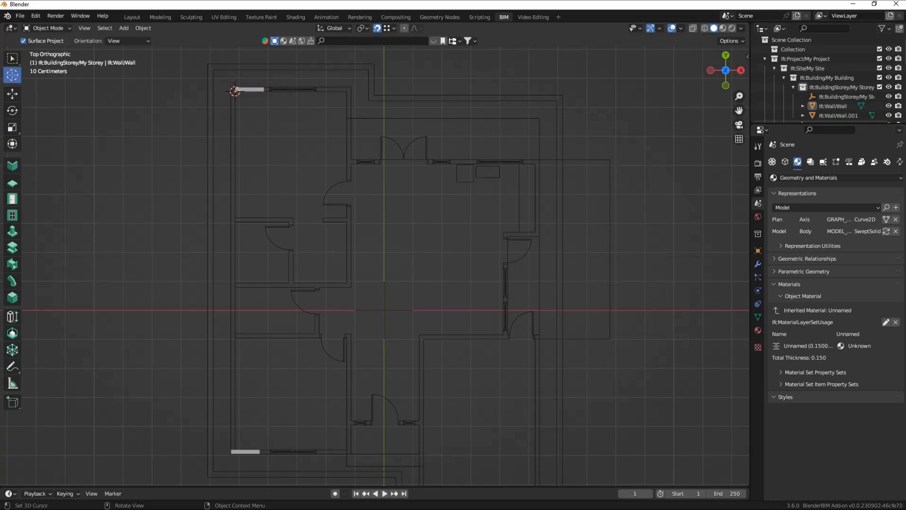
drag(164, 256, 231, 454)
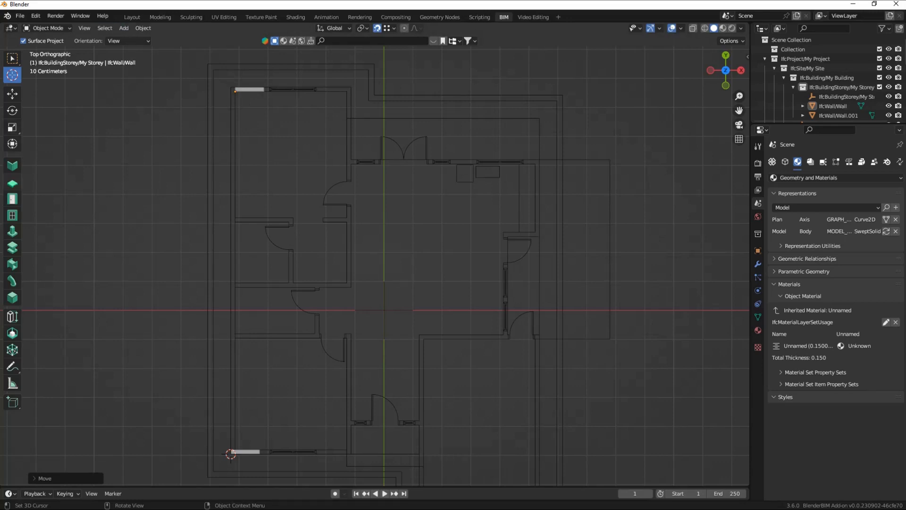
click(13, 165)
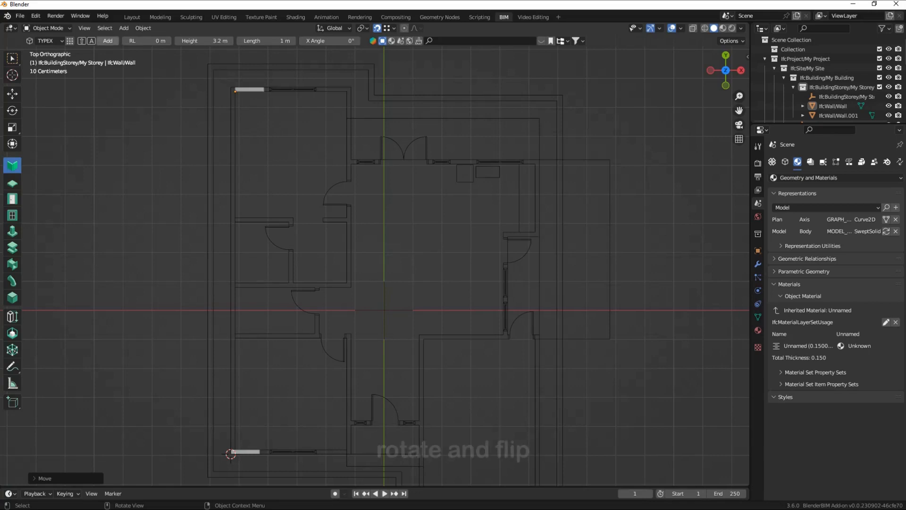
key(shift+a)
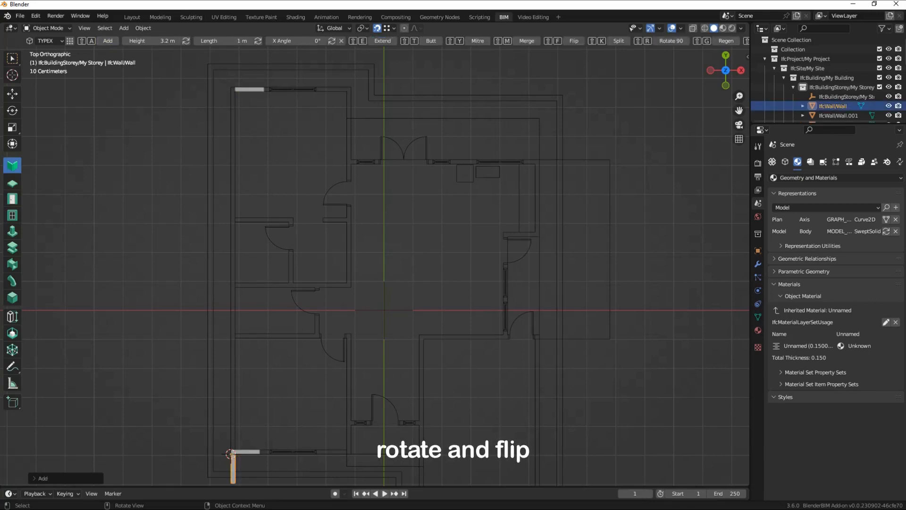
key(shift+r)
key(shift+r)
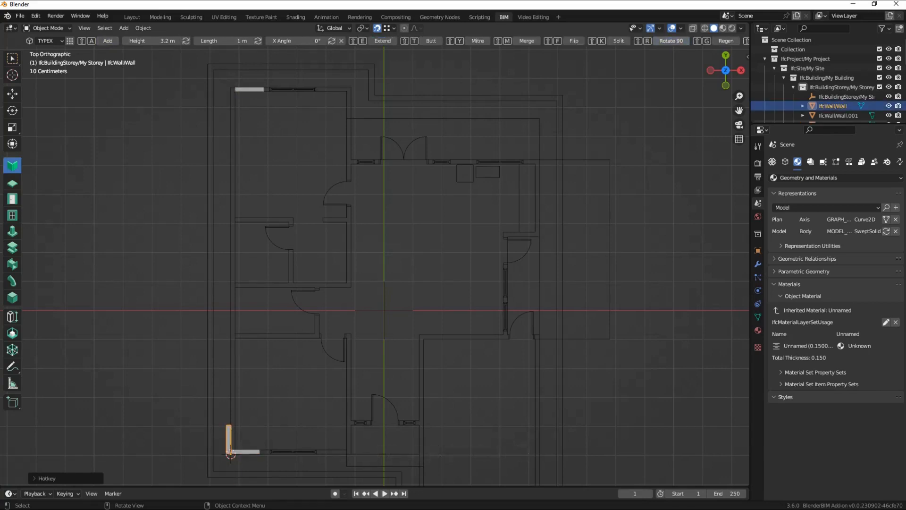
key(shift+k)
click(574, 41)
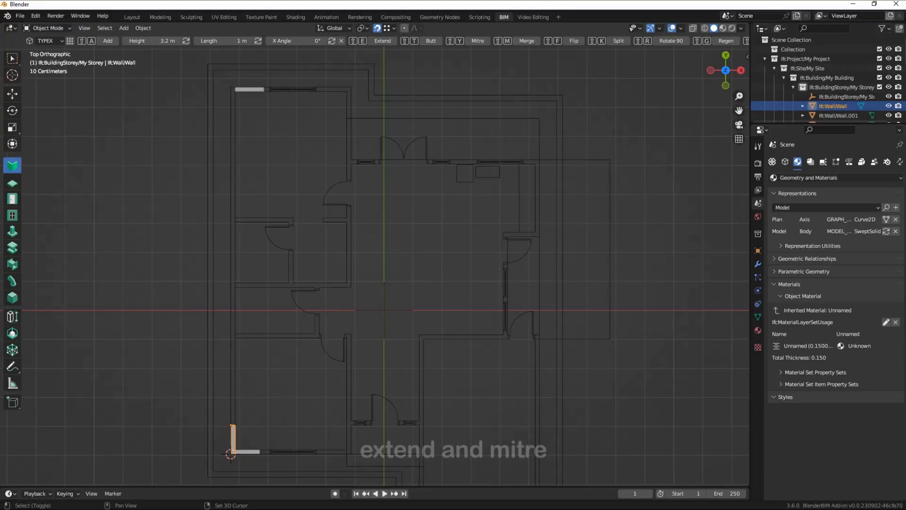
Step: Extend the left vertical wall to the upper wall and mitre their corner
shift+click(250, 89)
click(383, 41)
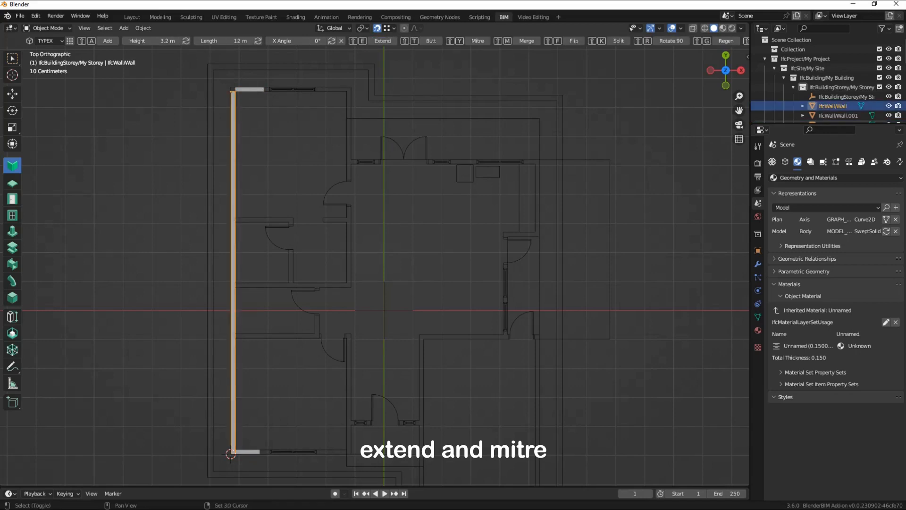
key(shift+m)
click(478, 41)
click(465, 81)
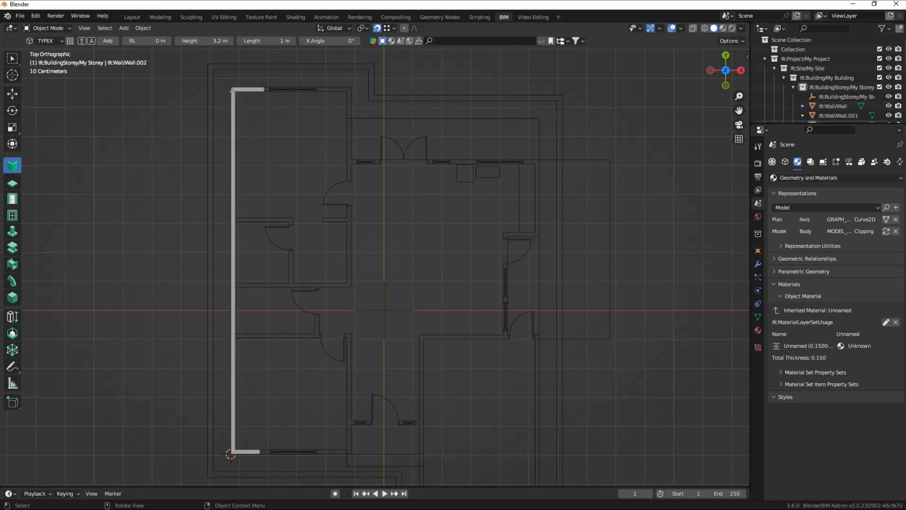
Step: Add a wall at the left wing's upper-right corner, rotated and flipped to run downward along the outline
click(13, 75)
drag(318, 237, 350, 86)
click(12, 165)
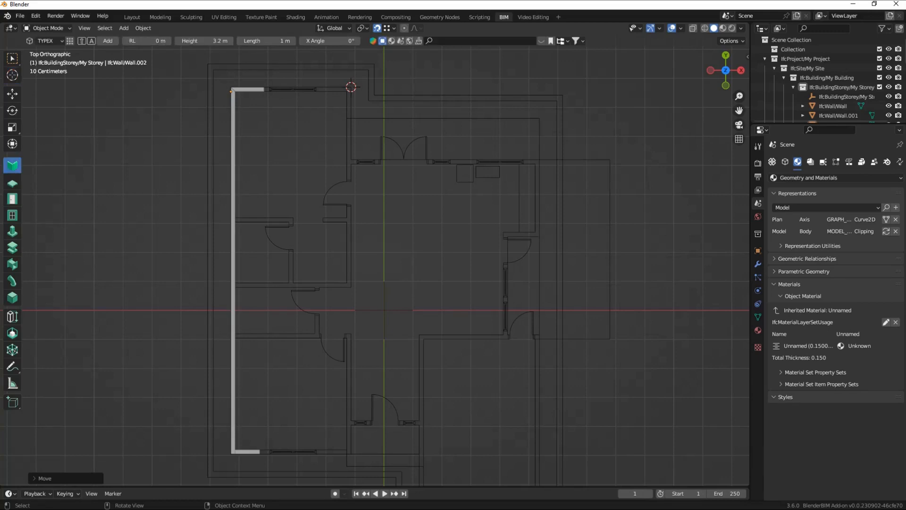
key(shift+a)
key(shift+r)
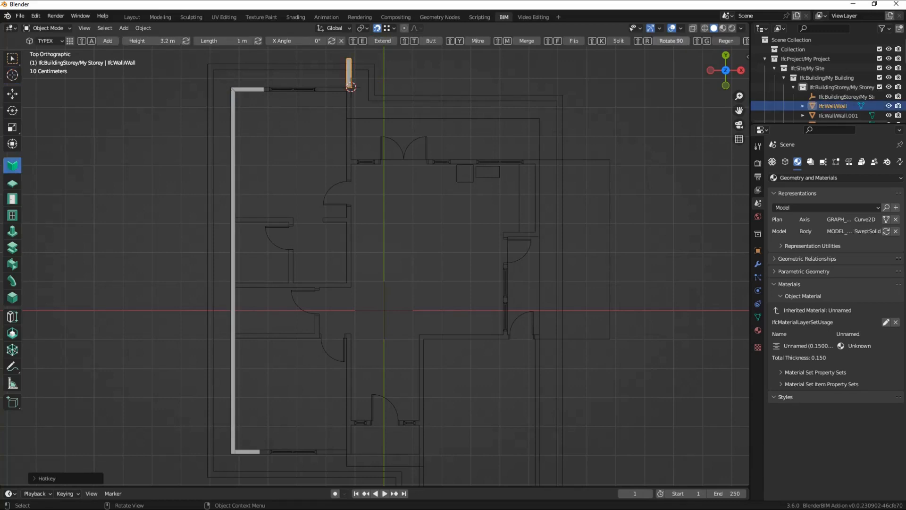
key(shift+f)
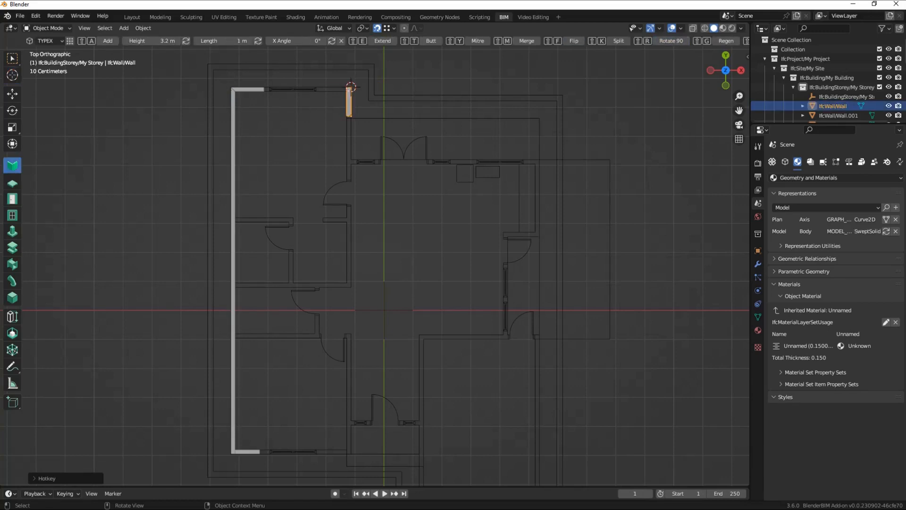
Step: Extend the left wing's lower wall and its right vertical wall to meet each other
click(249, 452)
shift+click(348, 105)
click(383, 41)
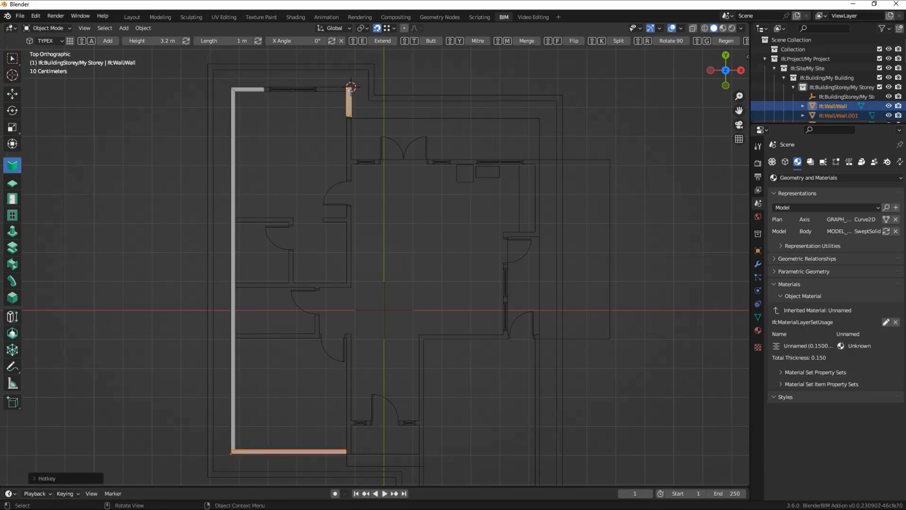
click(349, 105)
shift+click(302, 452)
click(383, 41)
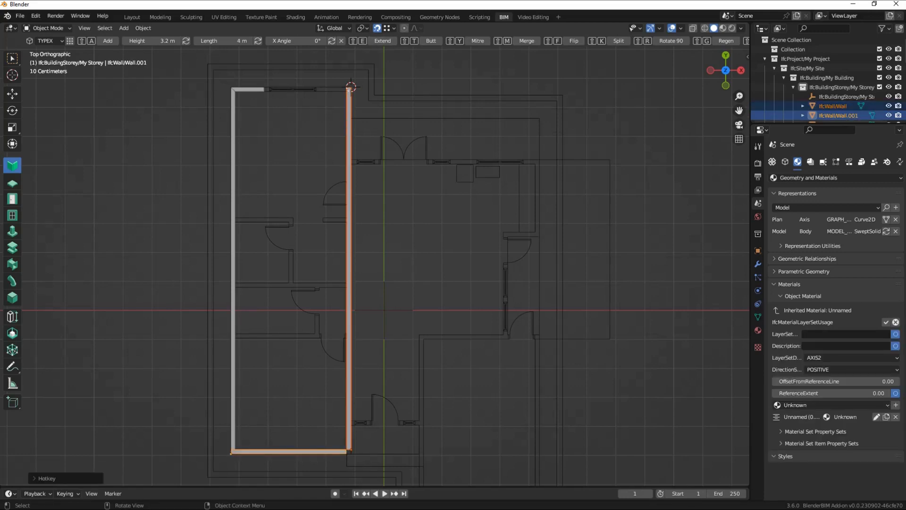
Step: Mitre the lower-right corner between the left wing's lower wall and right vertical wall
click(325, 452)
shift+click(349, 425)
click(477, 41)
Step: Extend the left wing's upper wall to its right vertical wall
click(271, 89)
click(255, 89)
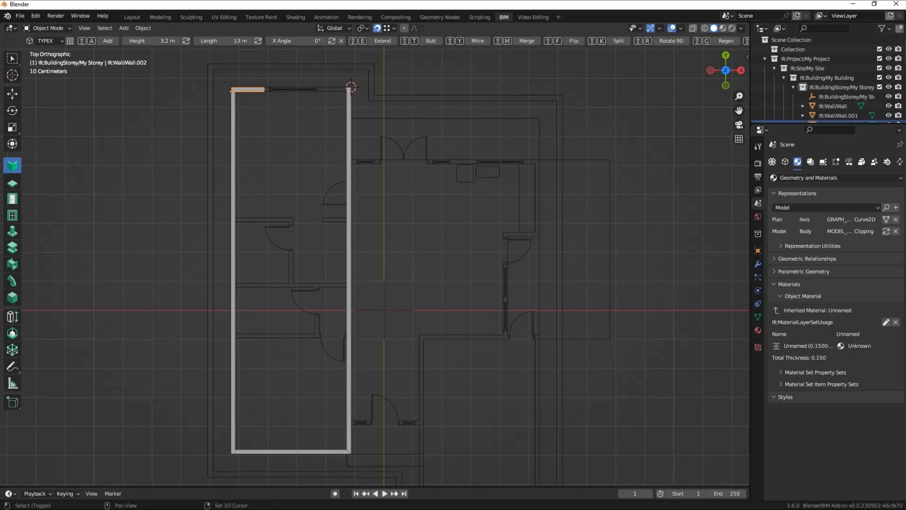
shift+click(349, 104)
click(383, 41)
click(407, 82)
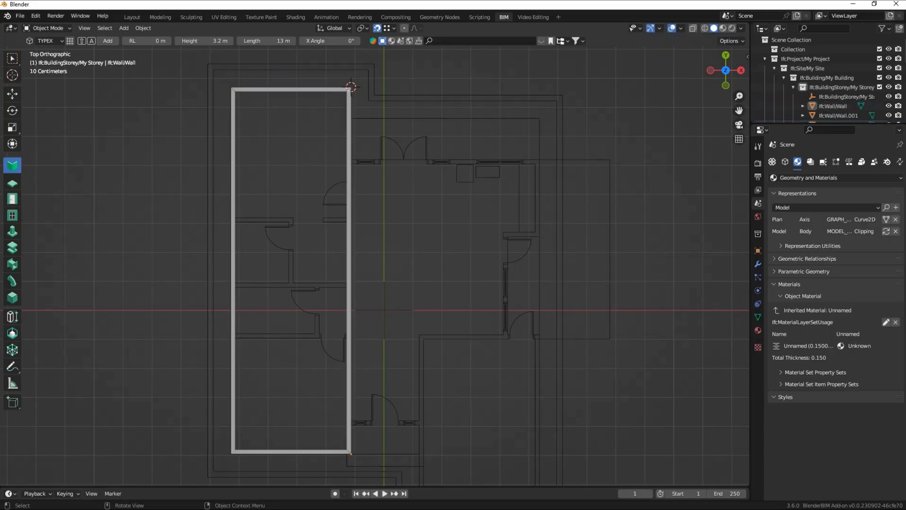
Step: Set the wall length to 1 m and add a horizontal wall where the upper partition meets the left outer wall
click(12, 75)
drag(257, 211, 235, 222)
click(12, 166)
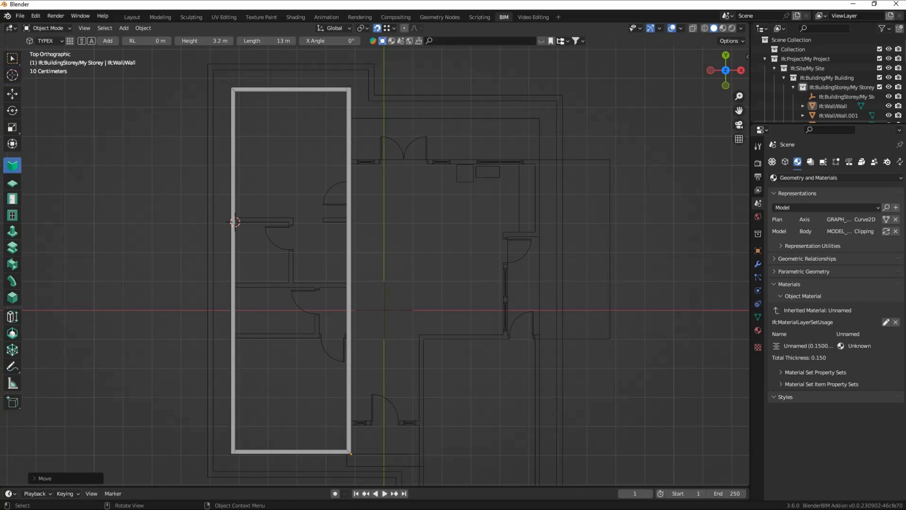
click(265, 41)
key(BackSpace)
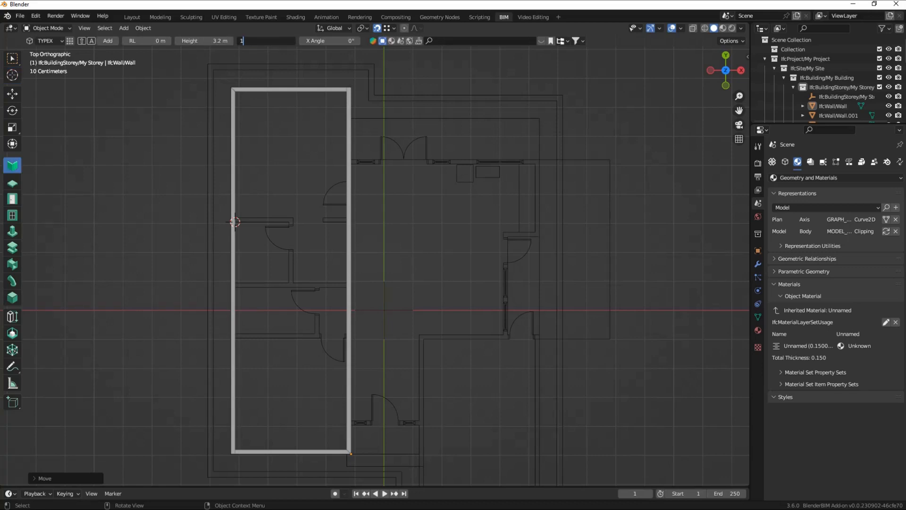
text(1)
key(Return)
key(shift+a)
Step: Add a 1 m horizontal wall where the middle partition line meets the left outer wall
click(13, 75)
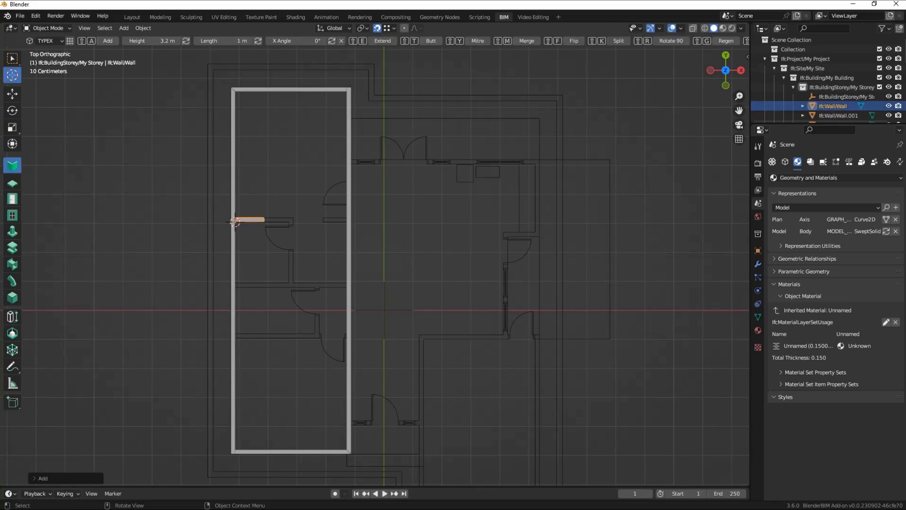
drag(251, 267, 235, 287)
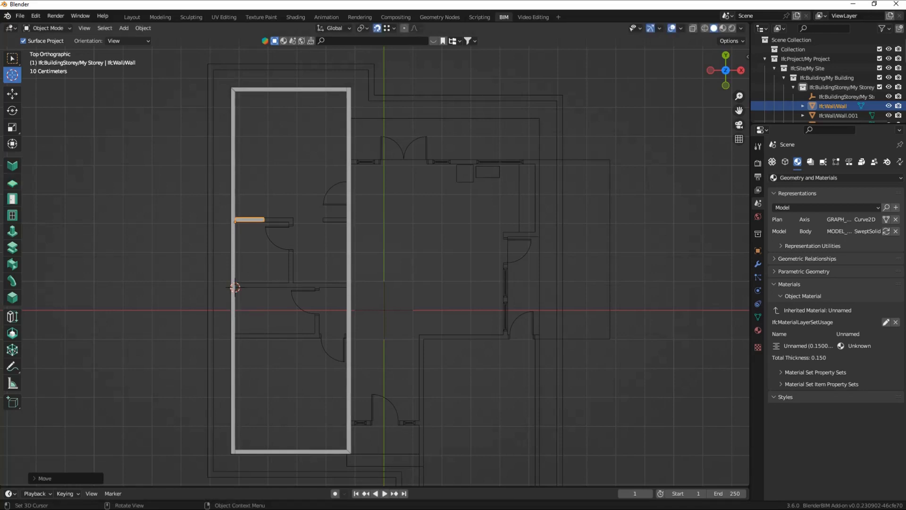
click(12, 165)
click(107, 41)
click(142, 123)
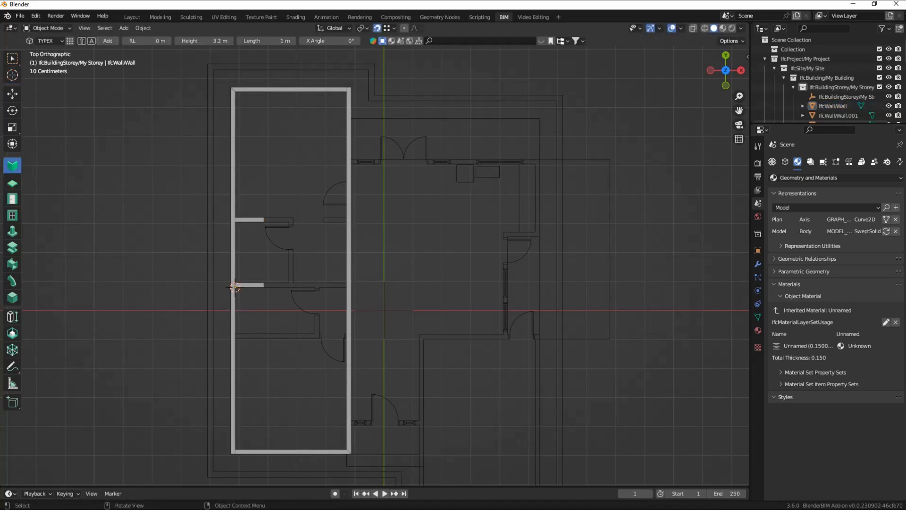
Step: Add a 1 m horizontal wall where the lower partition line meets the left outer wall
click(12, 75)
drag(235, 288, 235, 338)
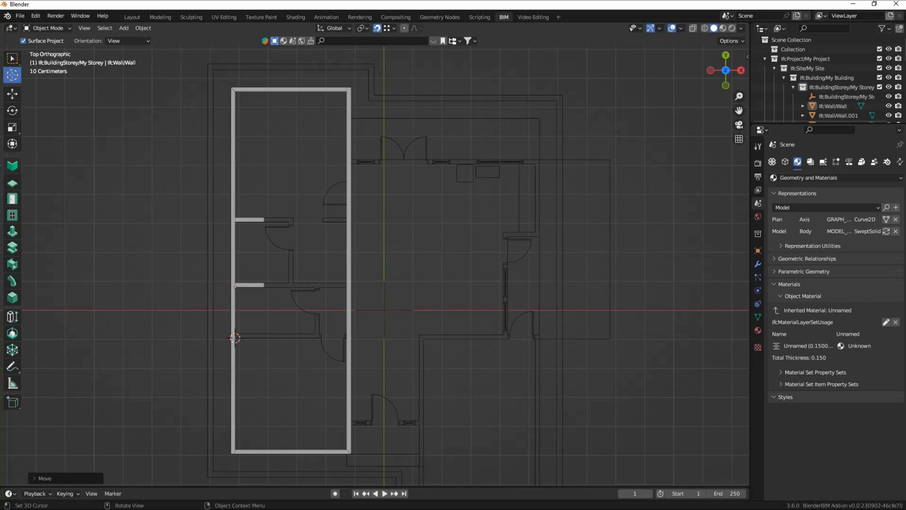
click(12, 165)
click(108, 41)
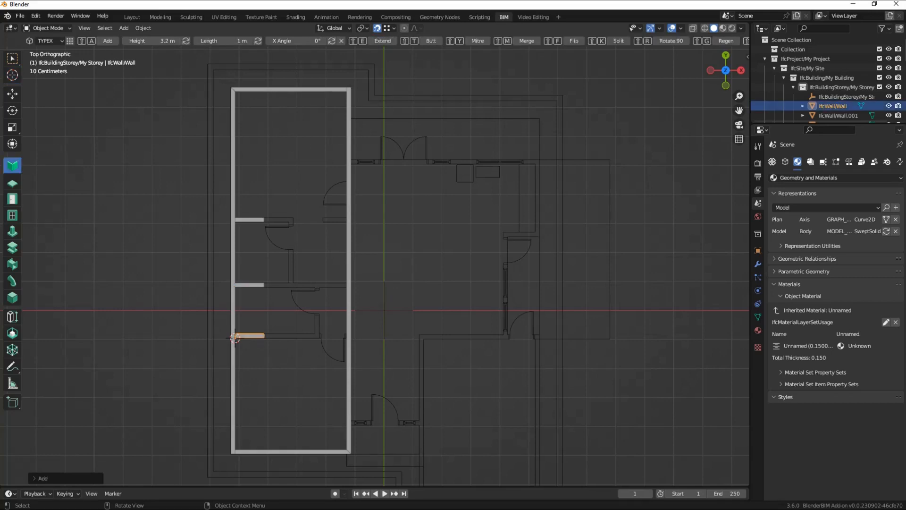
Step: Extend the middle partition to the left wing's right vertical wall
click(251, 285)
shift+click(349, 285)
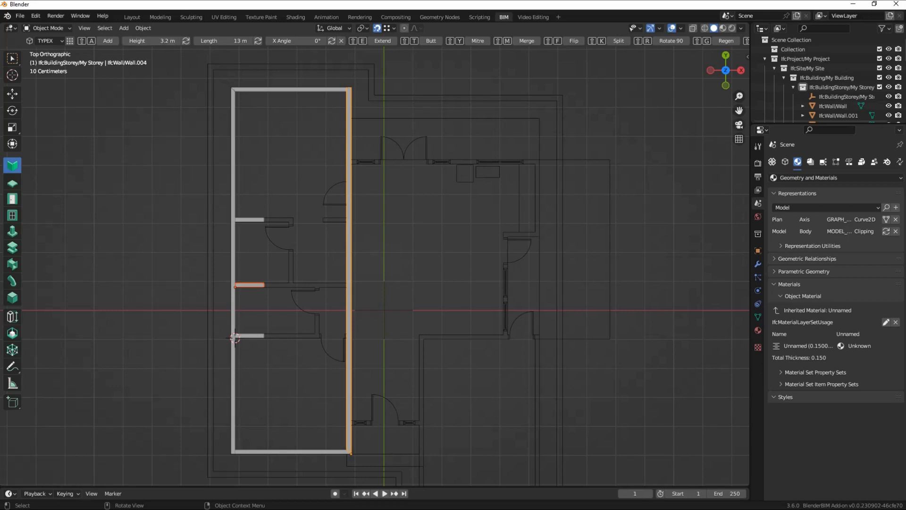
key(shift+e)
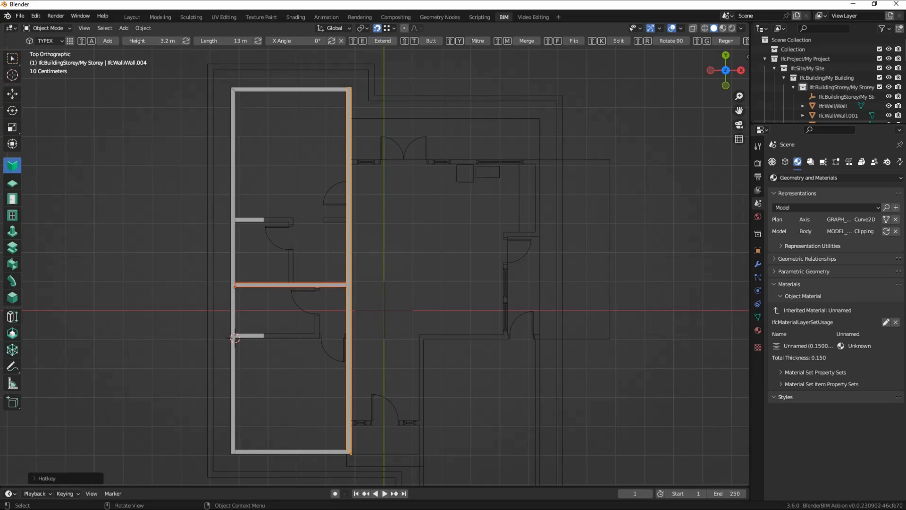
click(283, 251)
Step: Extend the upper partition to the left wing's right vertical wall
click(251, 220)
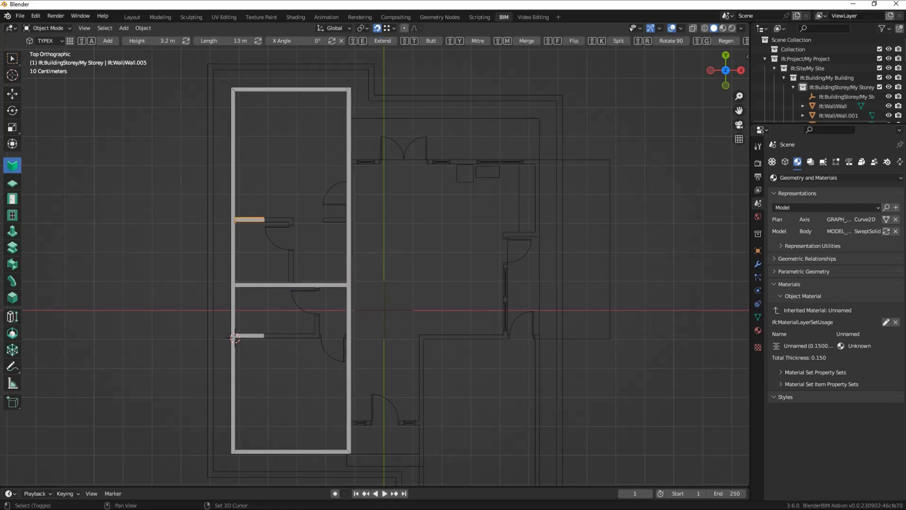
shift+click(349, 222)
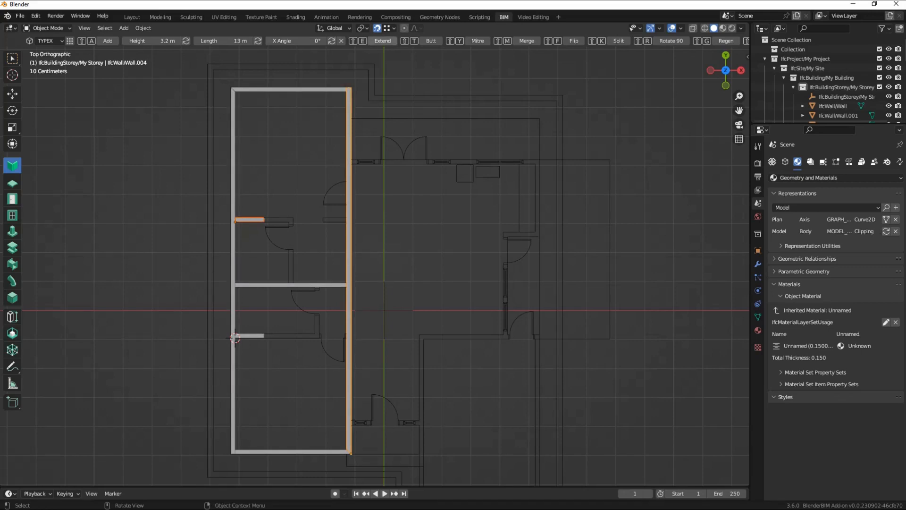
key(shift+e)
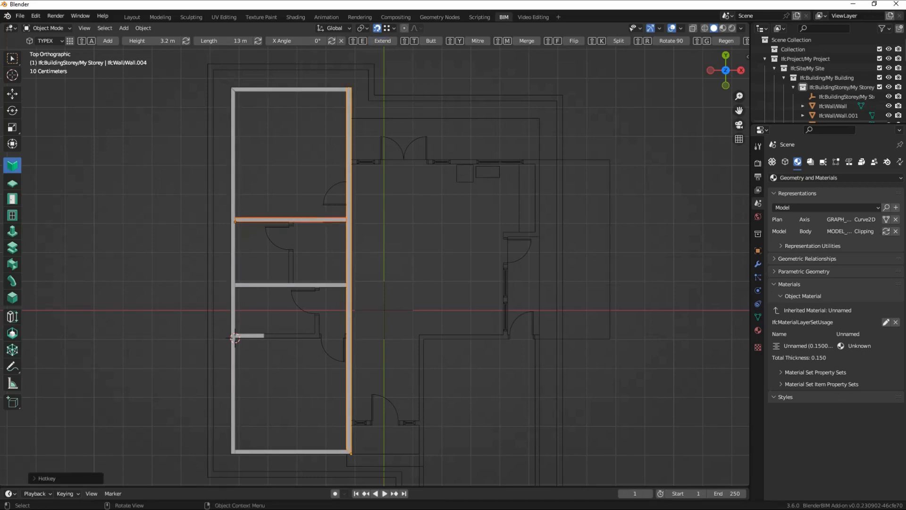
Step: Extend the lower partition to the left wing's right vertical wall
click(235, 339)
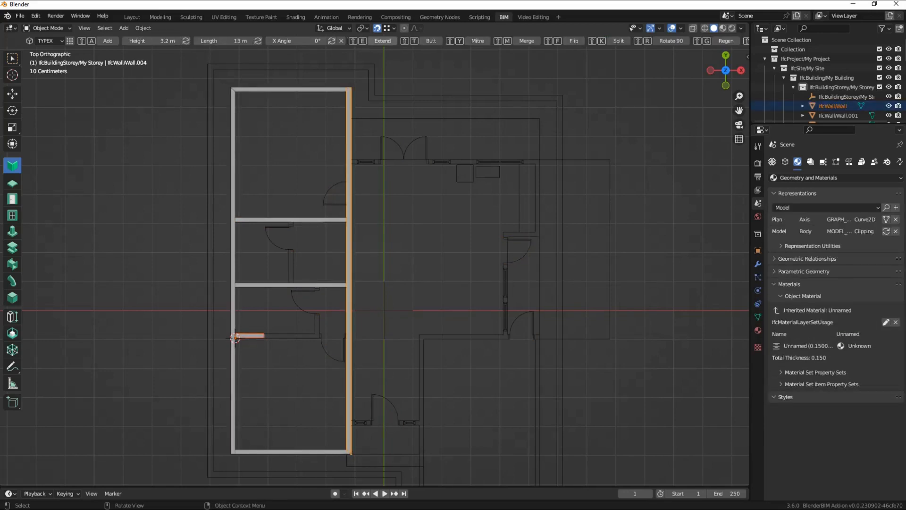
click(383, 41)
click(401, 245)
Step: Add a 1 m vertical wall rising from the middle partition at the plan's dividing wall between the upper and middle partitions
scroll(401, 245, up, 2)
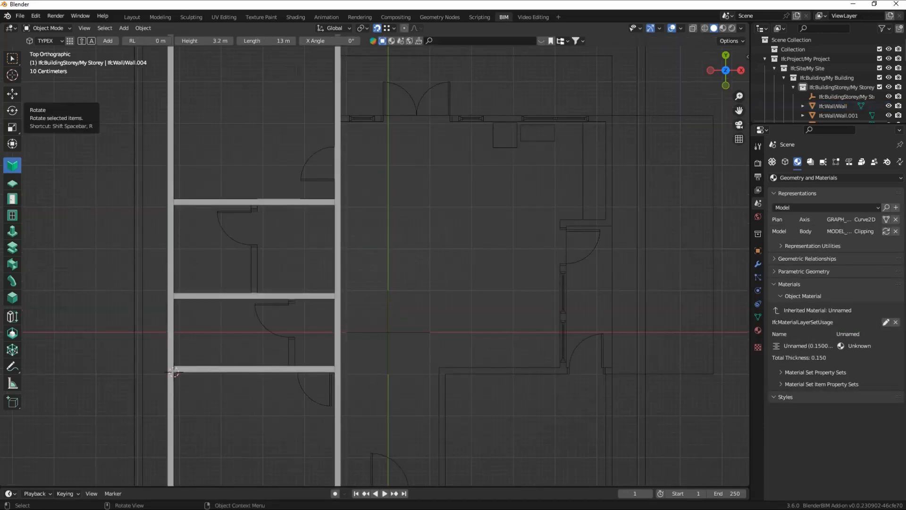
click(12, 74)
drag(202, 239, 251, 293)
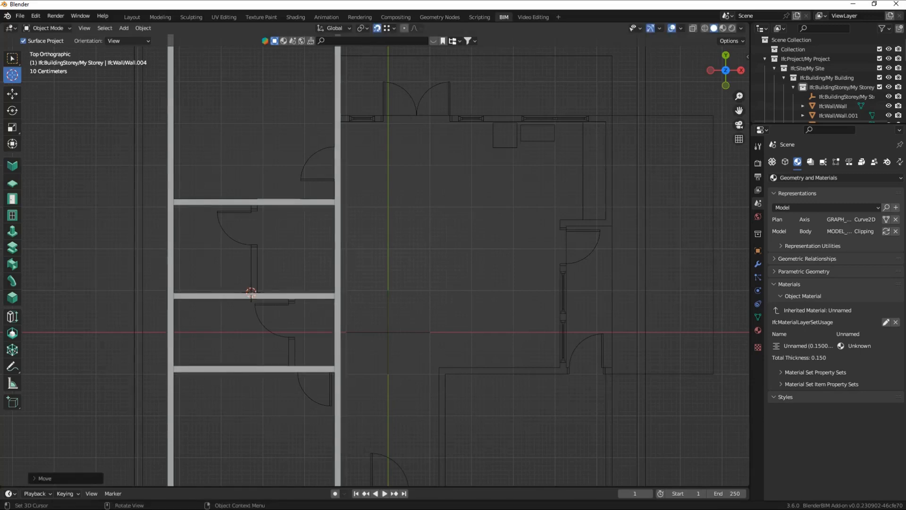
click(12, 166)
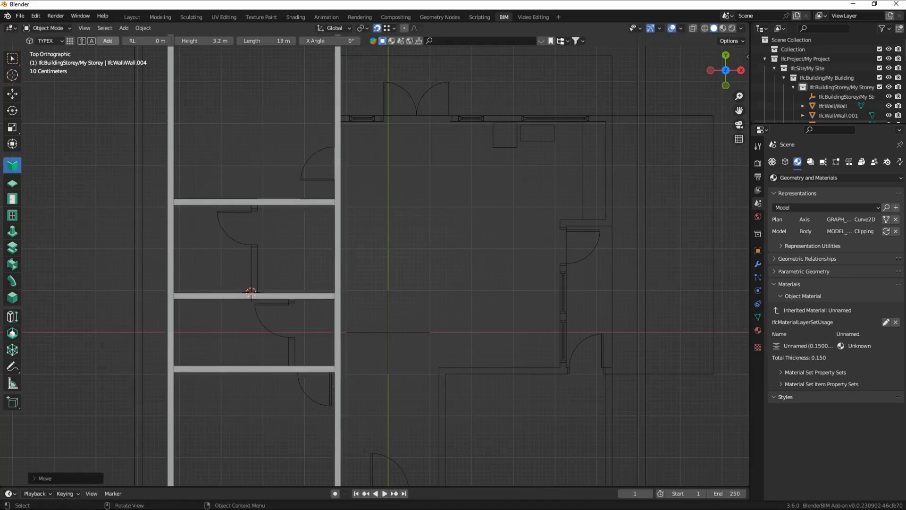
click(250, 40)
key(BackSpace)
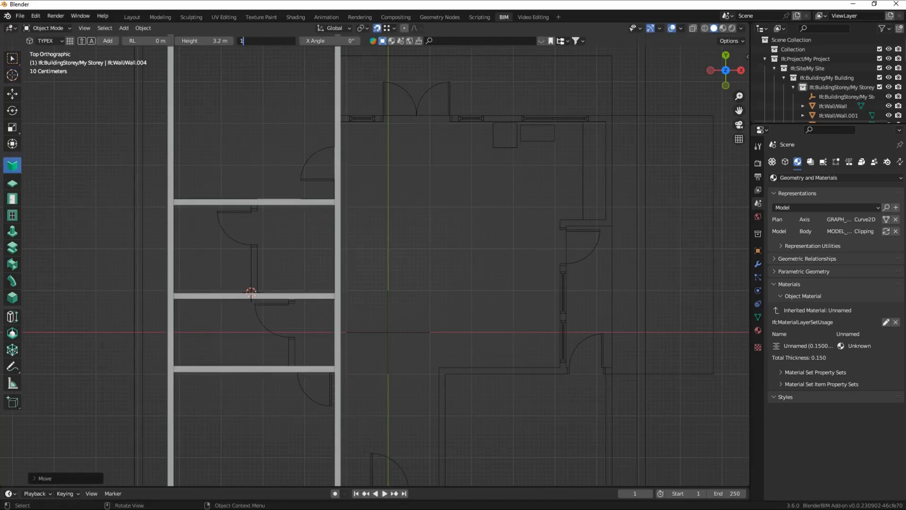
text(1)
key(Return)
key(shift+a)
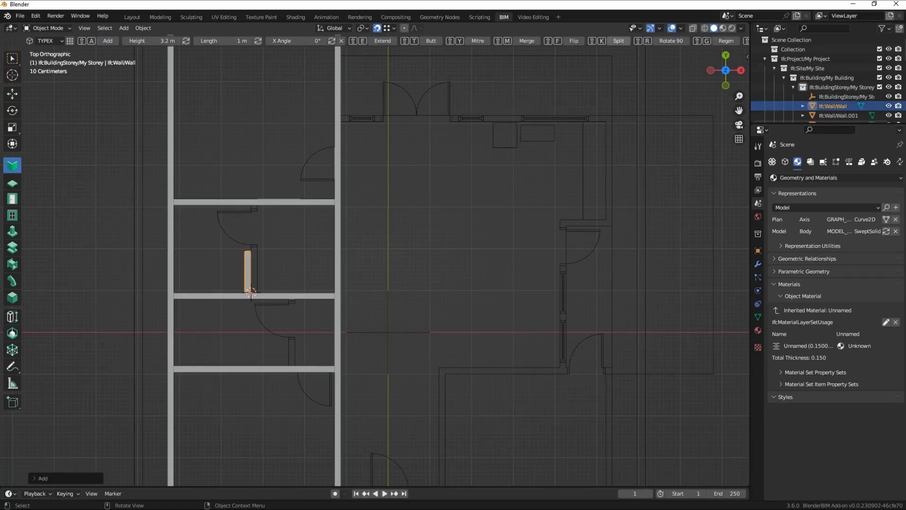
Step: Flip the short vertical wall onto the plan line and extend it up to the upper partition
shift+click(283, 202)
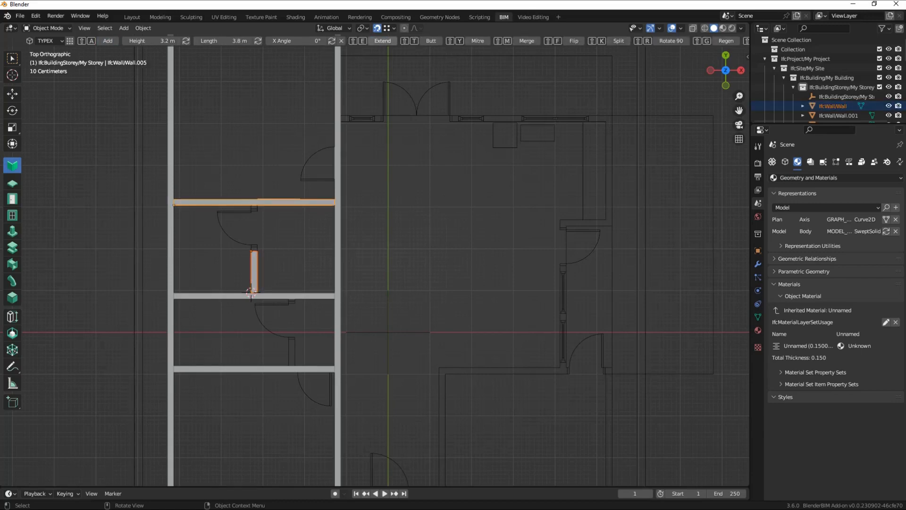
click(383, 41)
click(401, 156)
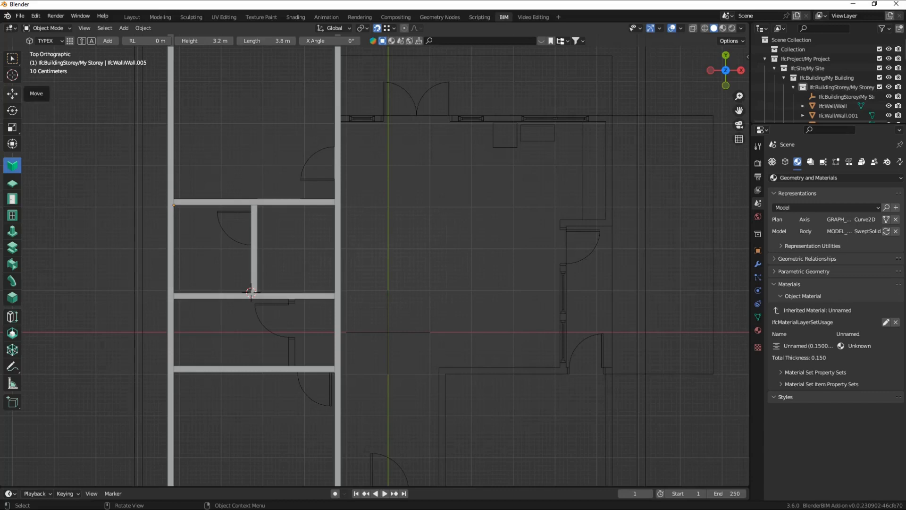
Step: Add a 1 m vertical wall rising from the lower partition at the plan's dividing wall and flip it onto the plan line
click(12, 75)
drag(208, 321, 289, 366)
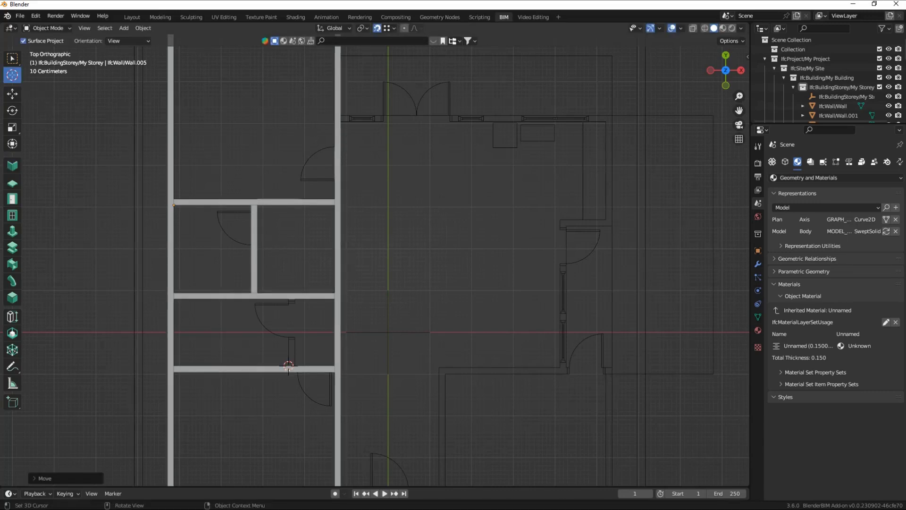
click(13, 165)
double_click(266, 41)
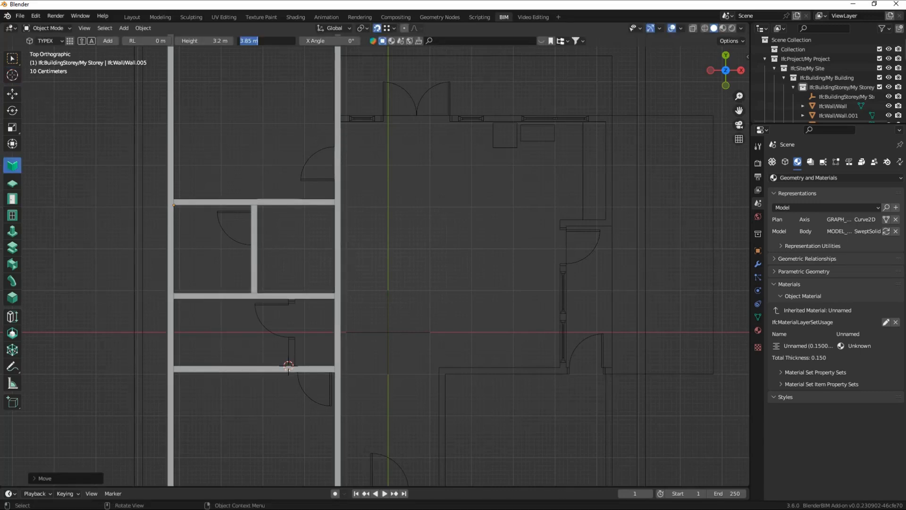
key(BackSpace)
text(1)
key(Return)
key(shift+a)
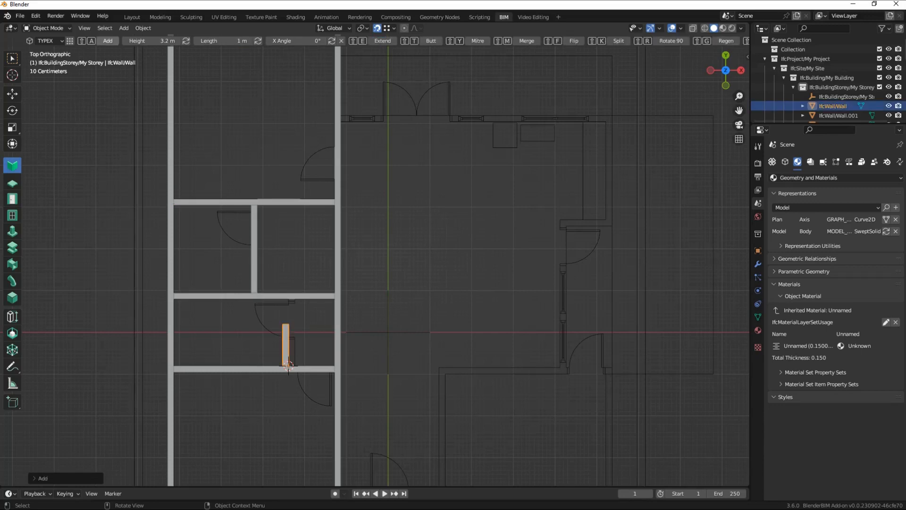
key(shift+f)
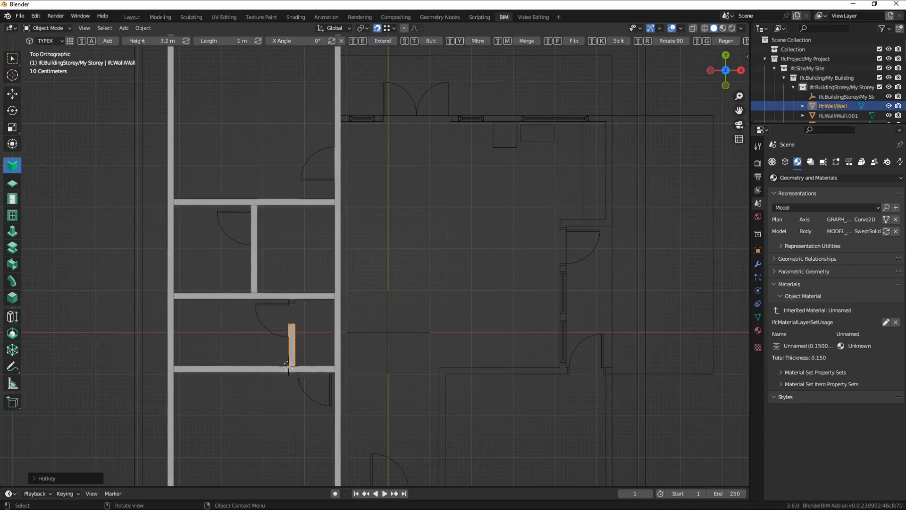
Step: Try to join the middle partition and the lower short vertical wall with Extend, and undo the operation
click(292, 296)
shift+click(292, 338)
click(382, 41)
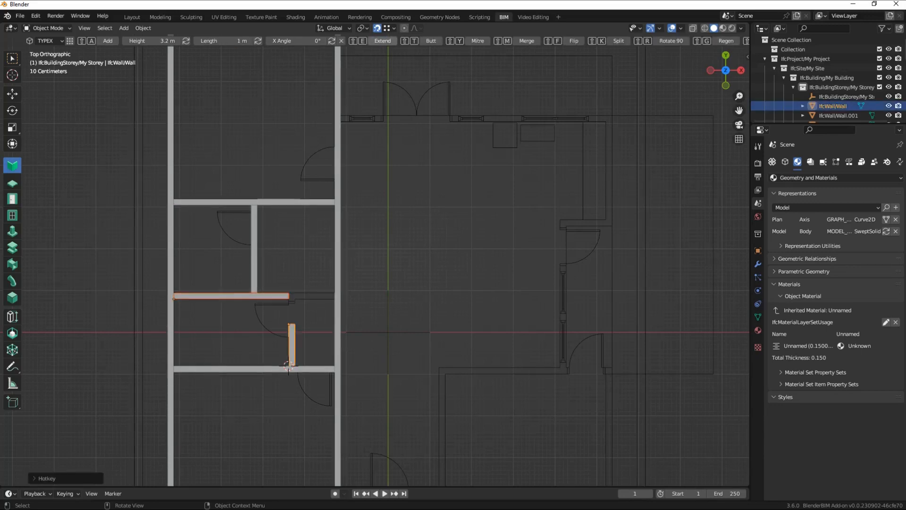
click(36, 16)
click(40, 27)
key(alt+a)
Step: Extend the short vertical wall on the lower partition up to the middle partition
click(292, 345)
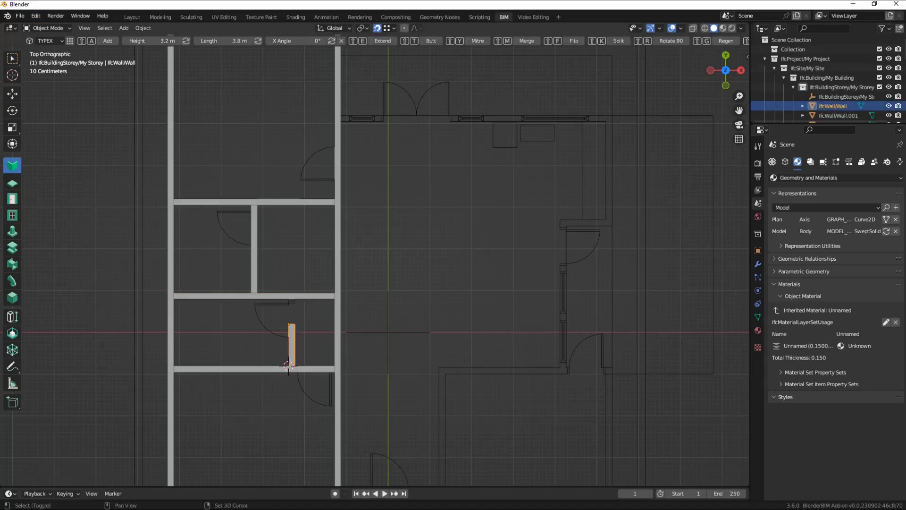
shift+click(292, 296)
key(shift+e)
Step: Add a 1 m horizontal wall at the lower-left outer corner of the plan's lower right room
scroll(288, 368, down, 5)
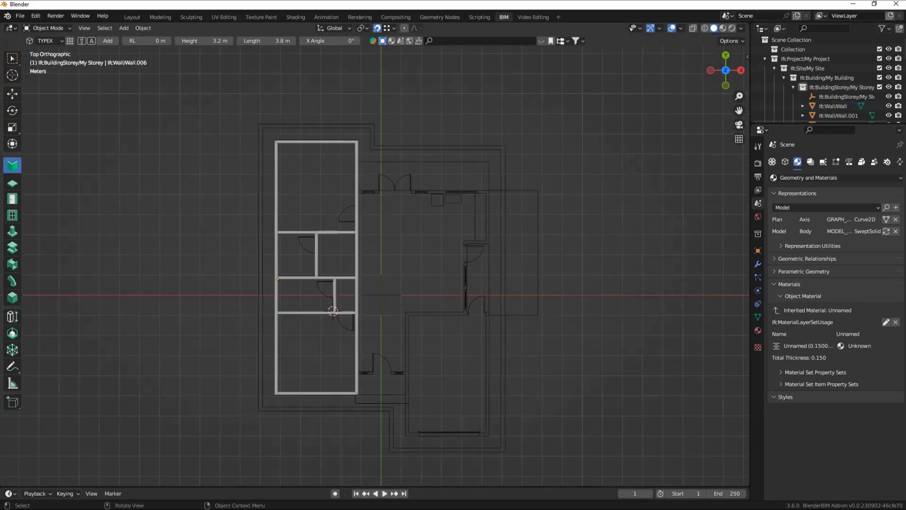
drag(726, 70, 633, 28)
click(726, 67)
scroll(387, 265, up, 2)
scroll(386, 265, down, 2)
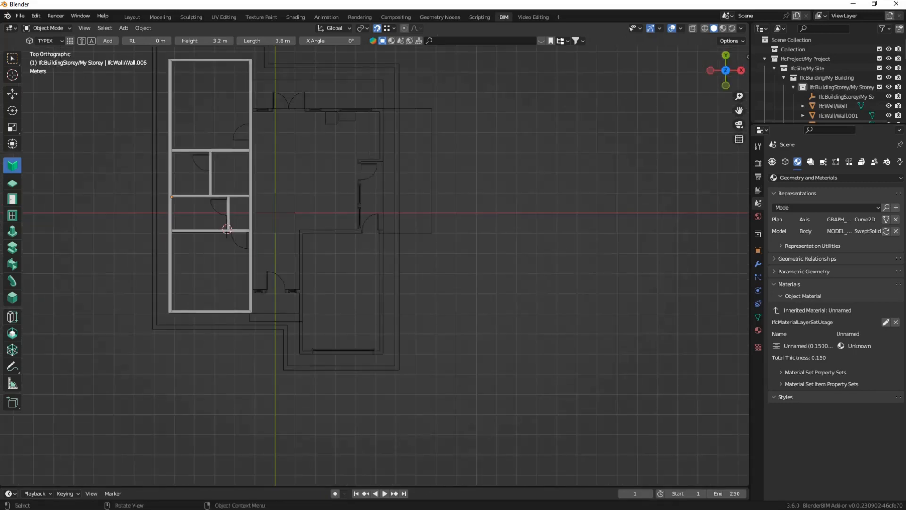
click(13, 75)
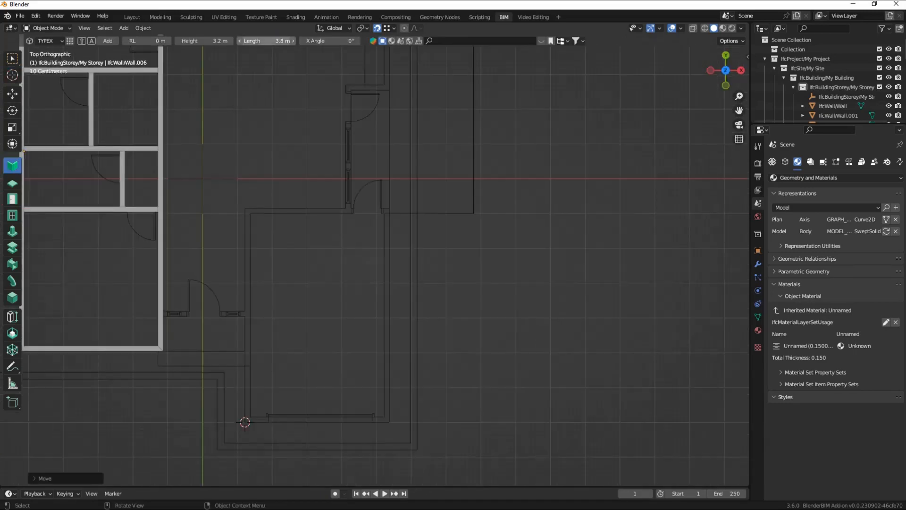
click(266, 41)
text(1)
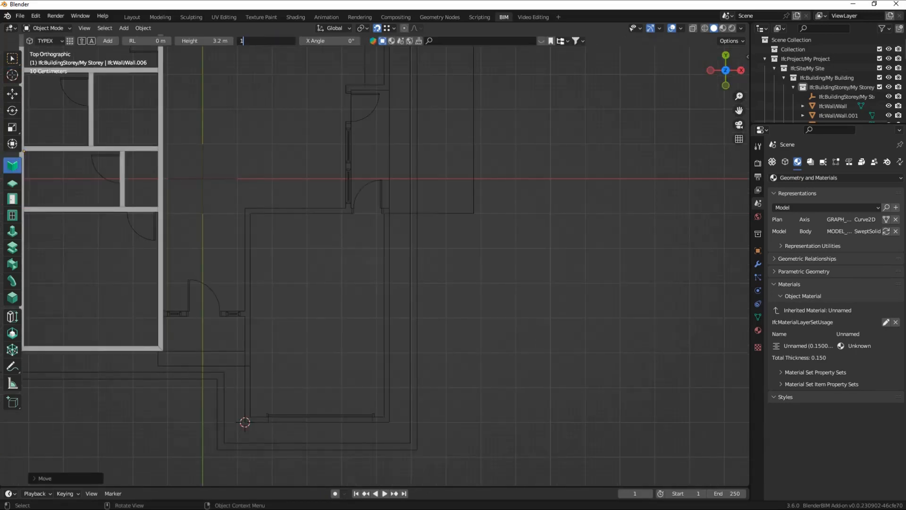
key(Return)
click(108, 41)
click(198, 123)
Step: Add a second 1 m wall at the same corner, rotated 90 degrees and flipped to run up the room's left side
click(108, 41)
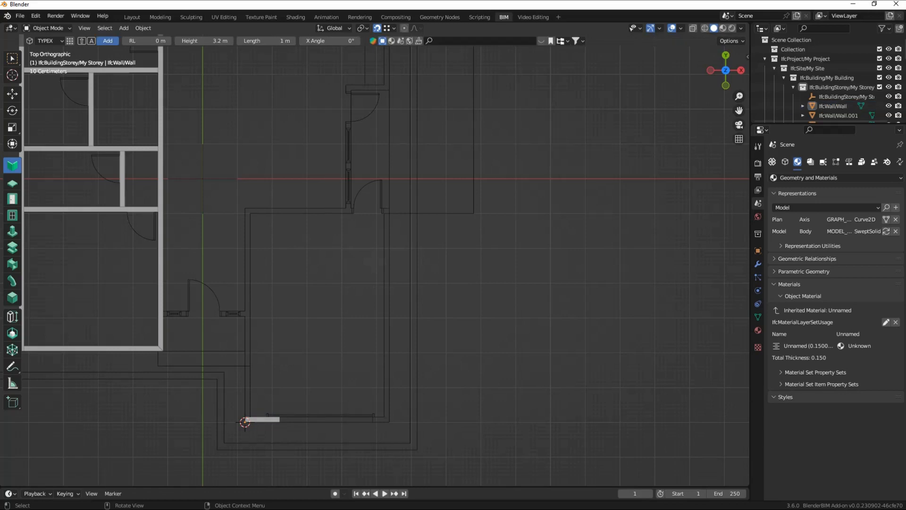
click(672, 41)
click(671, 41)
click(574, 41)
click(283, 203)
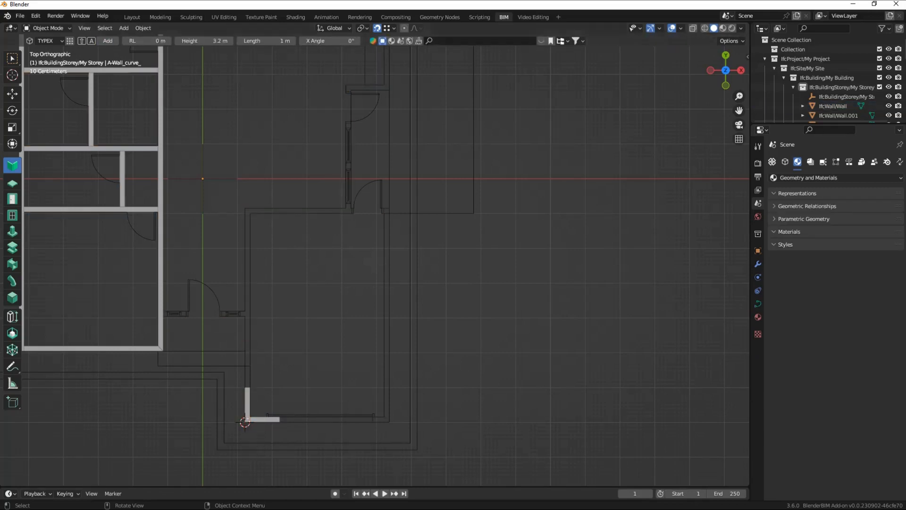
Step: Add a 1 m horizontal wall at the upper-left corner of the lower right room
click(12, 75)
click(257, 231)
drag(257, 231, 250, 213)
click(12, 165)
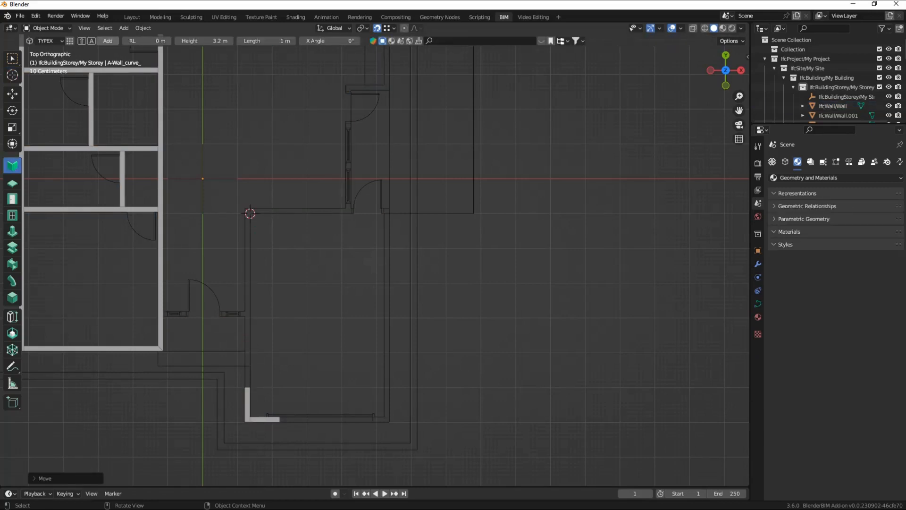
click(108, 41)
click(292, 265)
Step: Extend the room's left vertical wall up to its short upper wall and mitre the two at the corner
click(248, 404)
shift+click(267, 211)
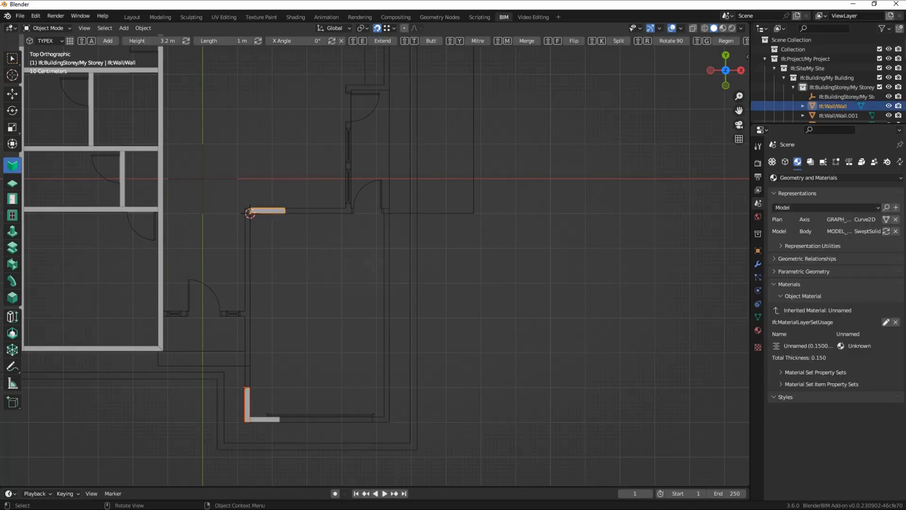
click(383, 41)
click(478, 41)
click(449, 118)
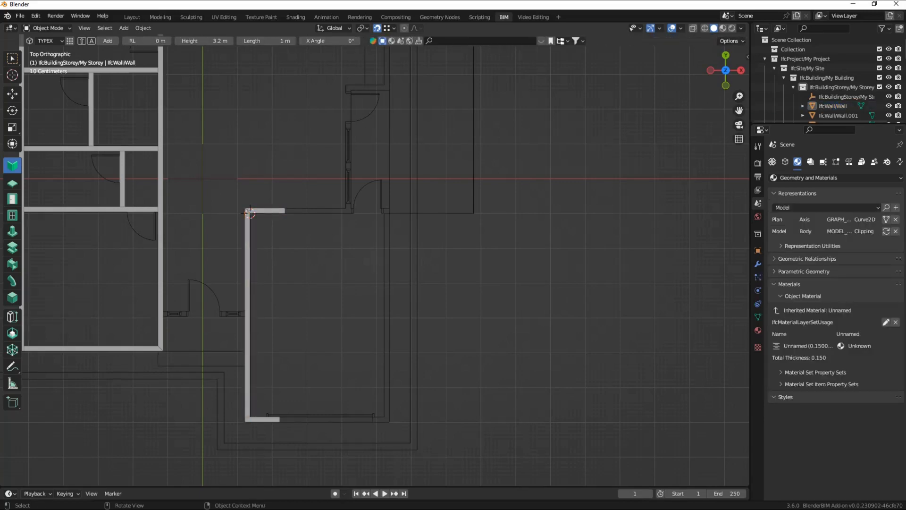
Step: Add a 1 m wall at the lower right room's inner lower-right corner, rotated 90 degrees and flipped onto the plan's wall line
click(12, 75)
drag(313, 282, 385, 417)
click(12, 165)
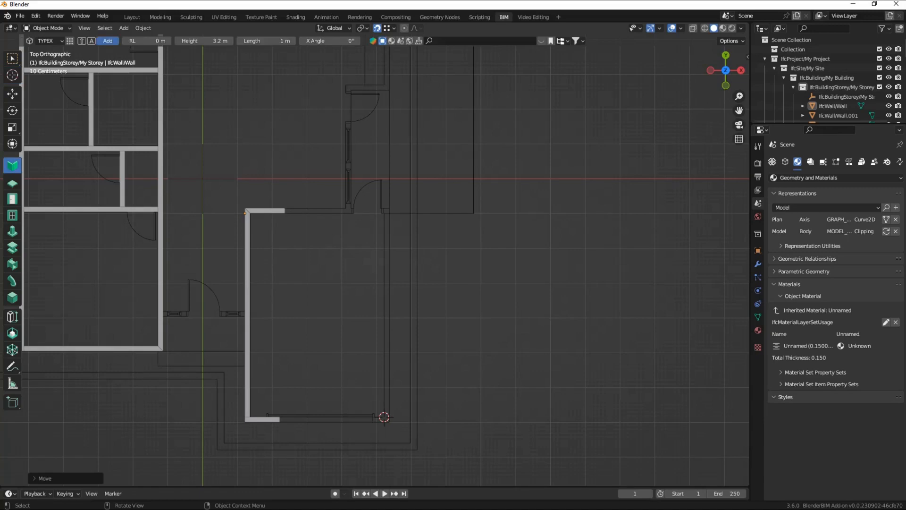
click(108, 41)
click(671, 41)
click(574, 41)
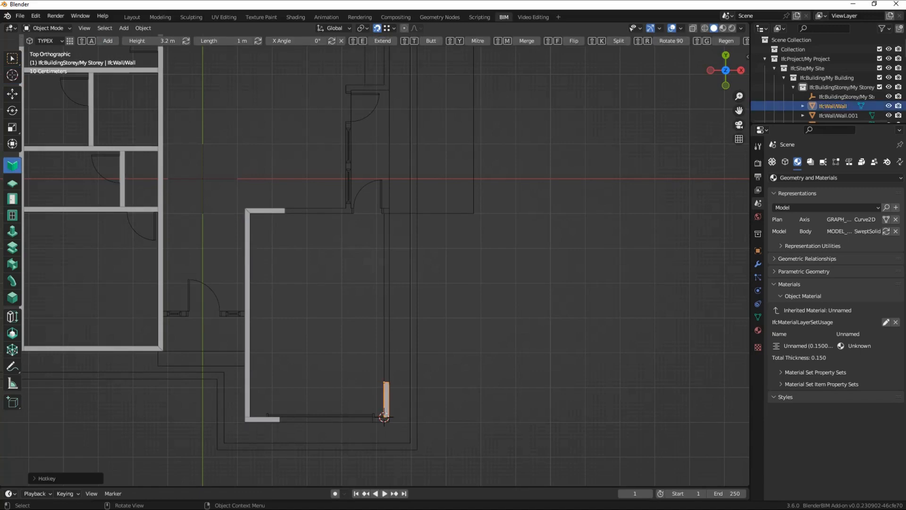
Step: Extend the room's right vertical wall and short upper wall to each other and mitre them at the upper-right corner
shift+click(267, 211)
click(383, 41)
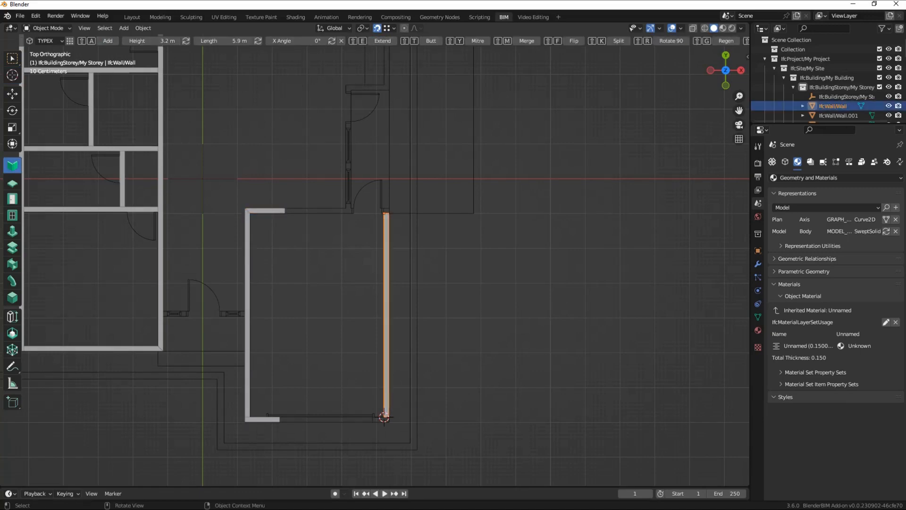
shift+click(268, 211)
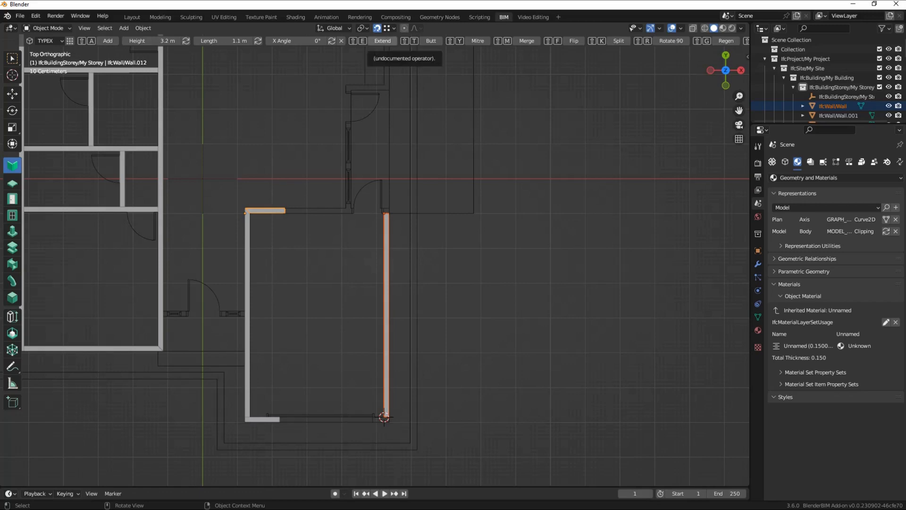
click(383, 41)
click(268, 211)
shift+click(387, 241)
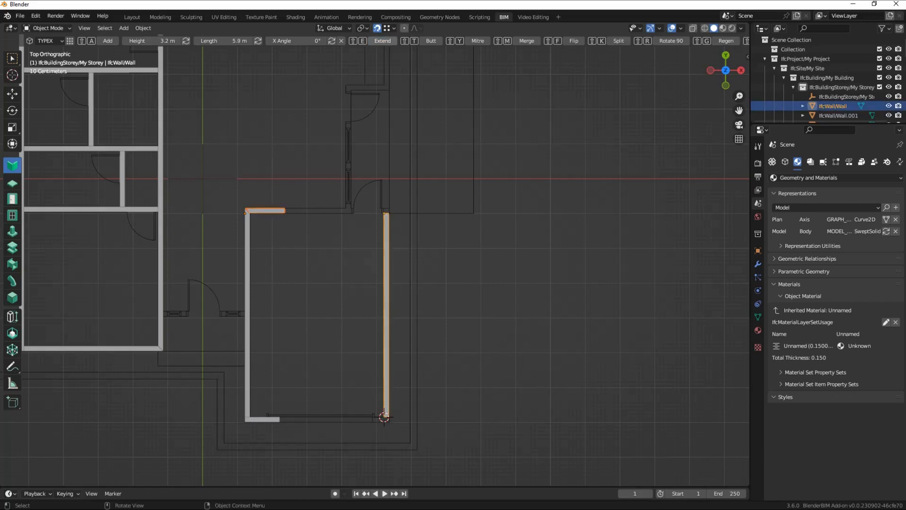
click(383, 41)
click(478, 41)
click(533, 165)
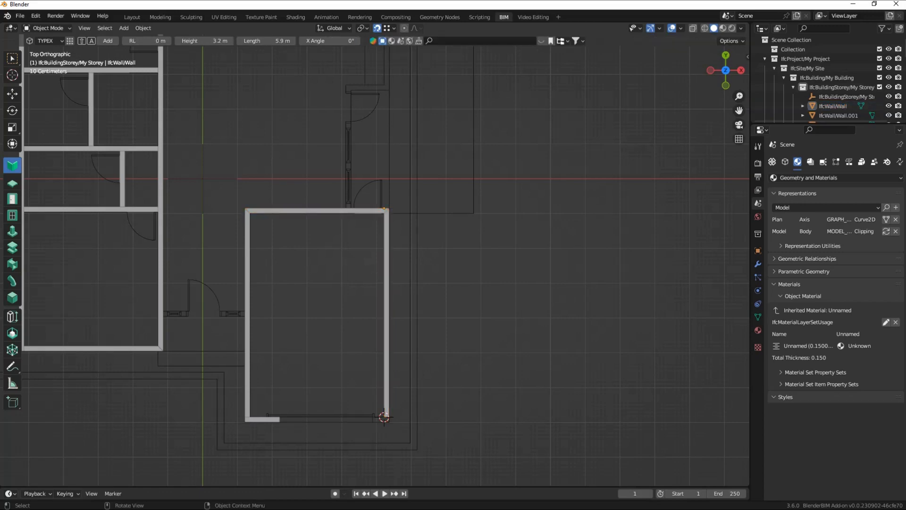
Step: Extend the room's short lower wall to its right vertical wall and mitre the two at the lower-right corner
click(264, 420)
shift+click(387, 363)
click(383, 41)
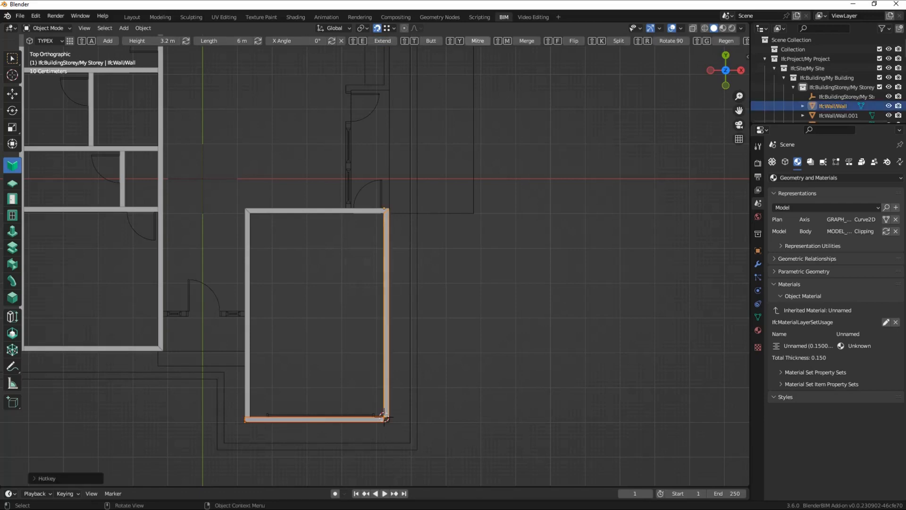
click(478, 41)
click(515, 189)
Step: Place the 3D cursor in top view where the plan's glazed interior wall meets the lower right room's upper wall, ready for the wall tool
scroll(515, 189, down, 3)
middle_drag(349, 142, 331, 126)
scroll(331, 123, up, 4)
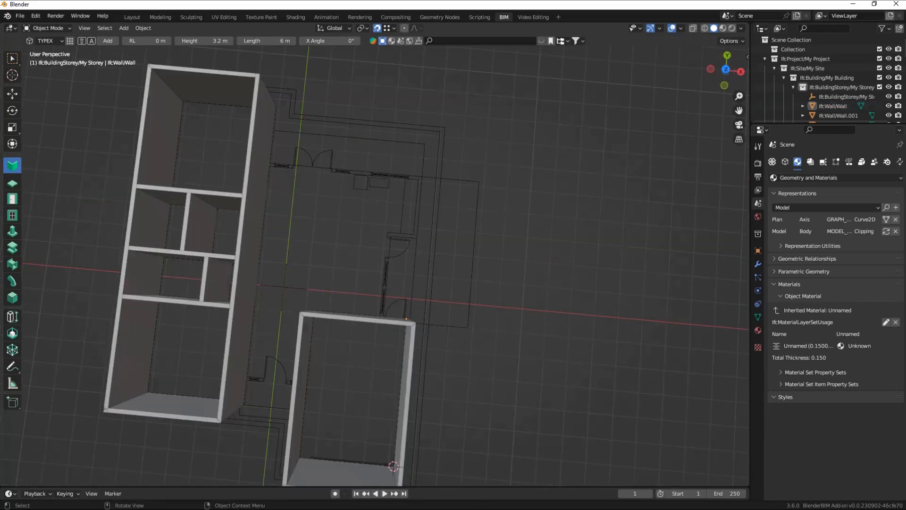
key(KP_7)
click(12, 75)
drag(319, 267, 393, 355)
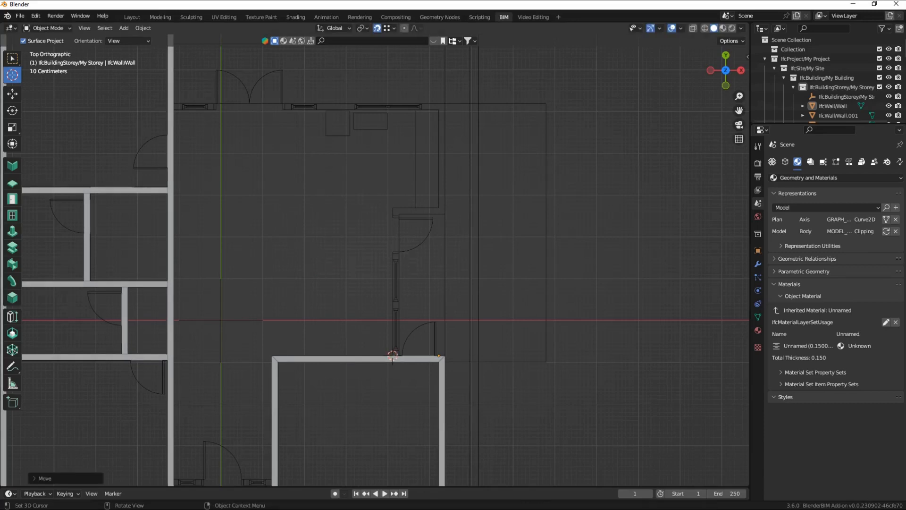
click(12, 166)
click(108, 41)
click(36, 16)
click(49, 27)
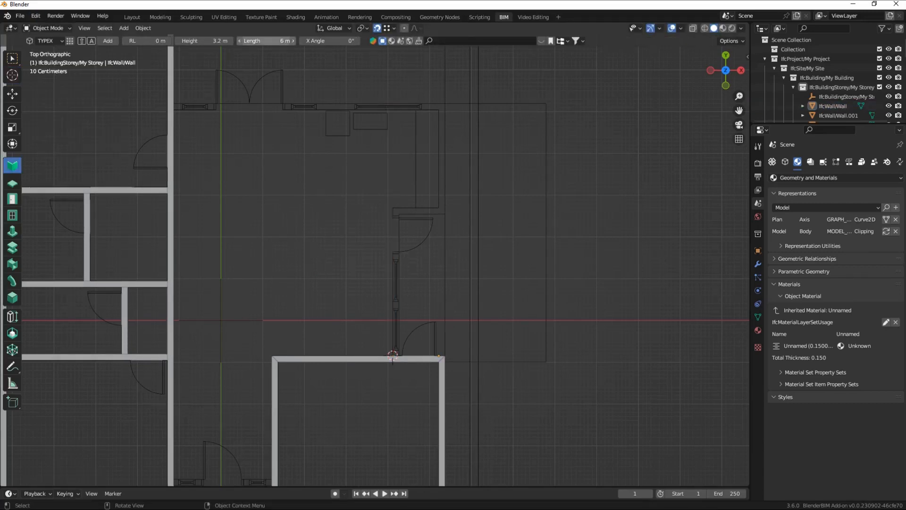
Step: Set the wall length to 1 m and add a wall at the 3D cursor, rotated 90 degrees and flipped onto the plan's line
click(266, 41)
text(1)
key(Return)
click(108, 41)
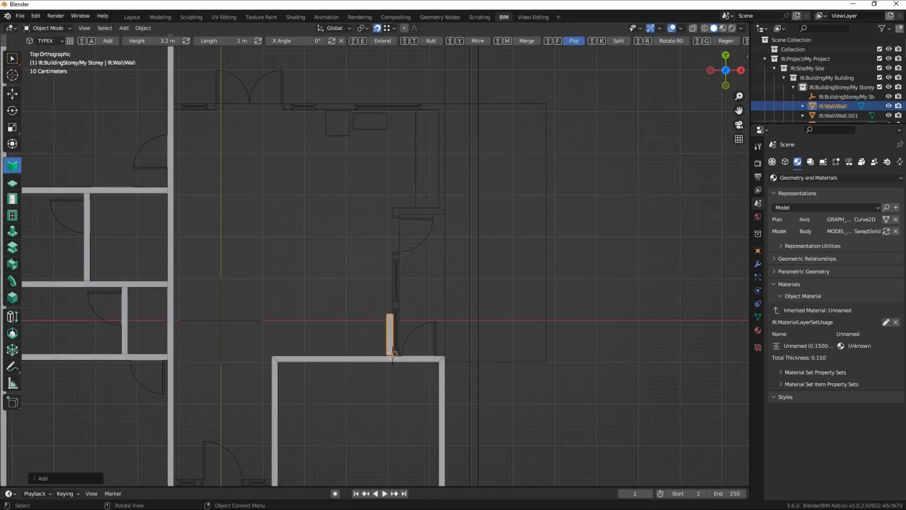
click(574, 41)
click(451, 189)
Step: Add a 1 m horizontal wall at the recess's upper-left corner, extend the vertical wall up to it and mitre the corner
click(12, 75)
click(399, 216)
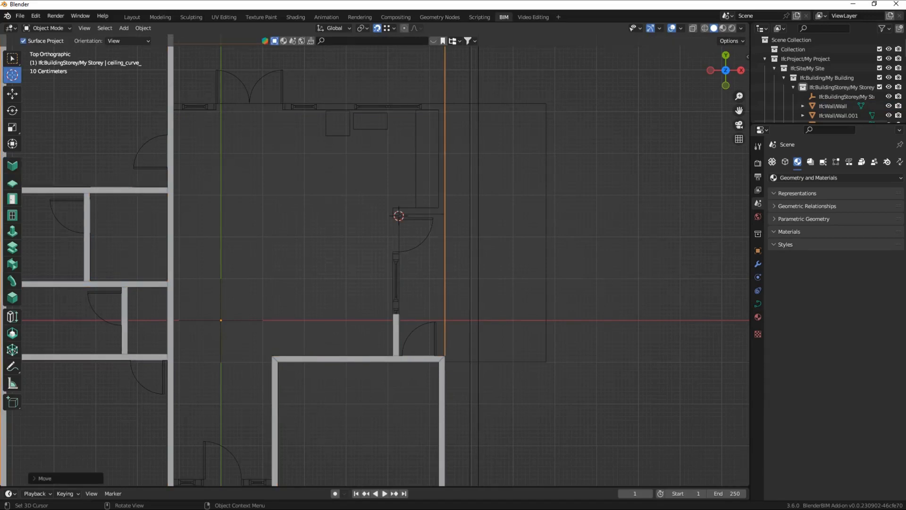
click(12, 165)
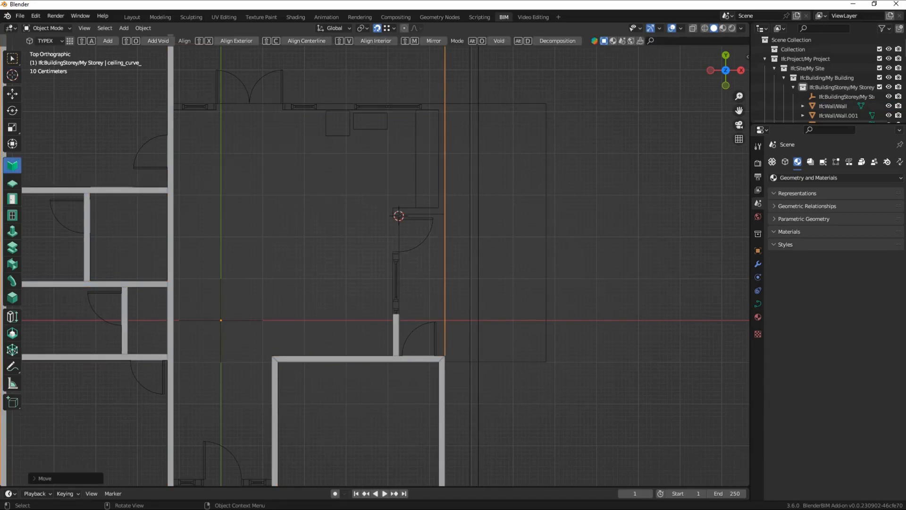
click(108, 41)
key(shift+e)
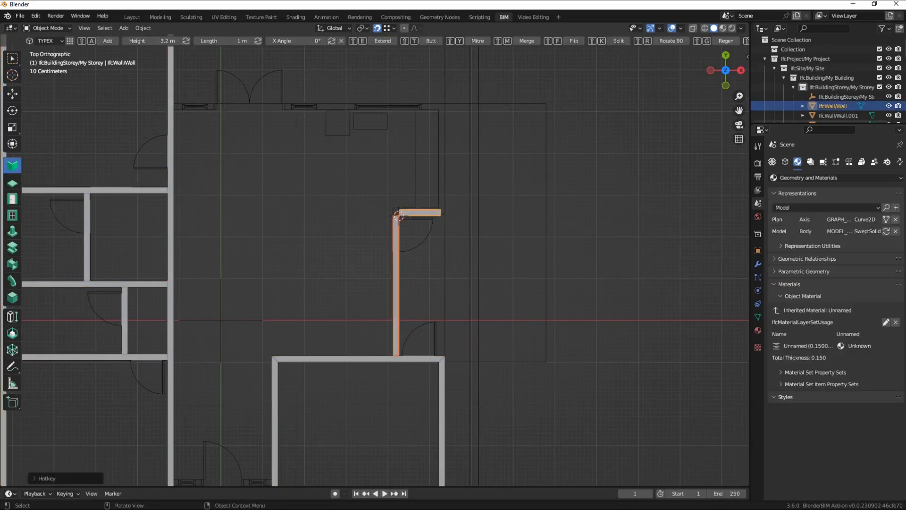
click(351, 231)
Step: Add a 1 m wall at the outer end of the short horizontal wall, rotated 90 degrees to run up the kitchen's right side
click(13, 75)
drag(446, 217, 444, 214)
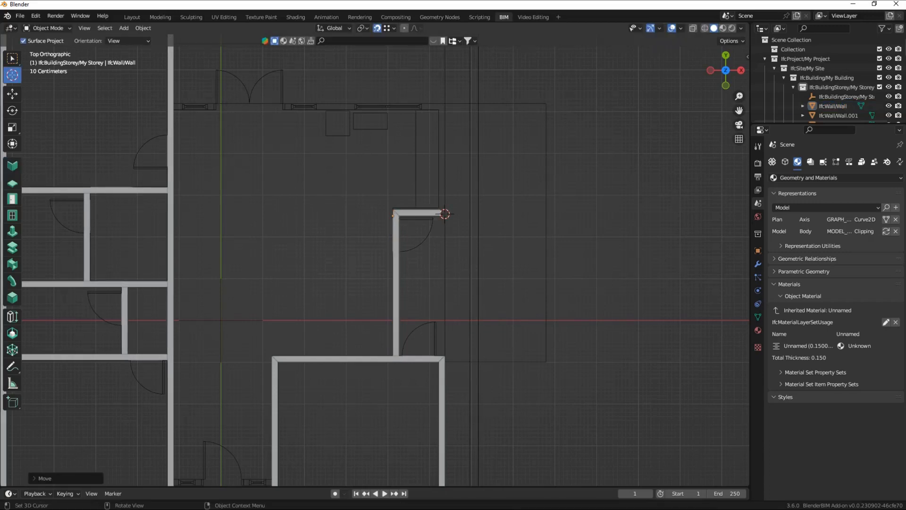
click(124, 28)
click(12, 165)
click(107, 41)
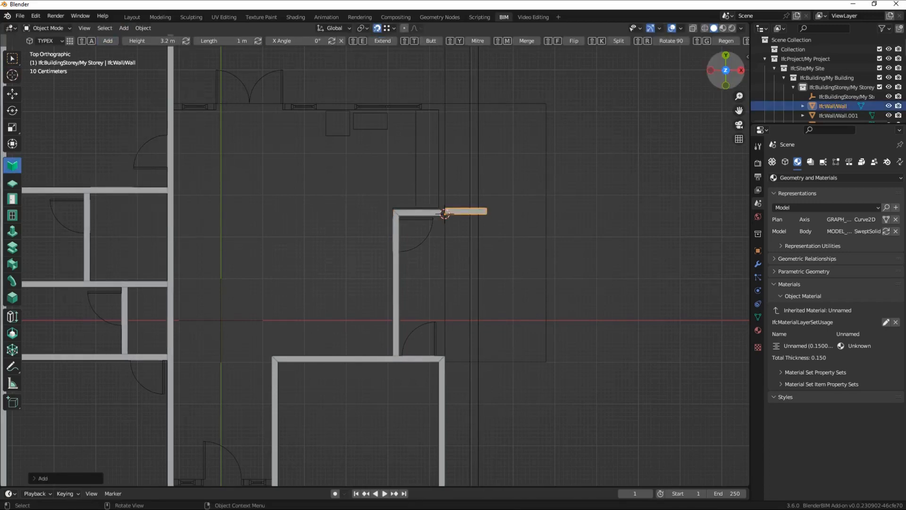
click(672, 41)
click(416, 156)
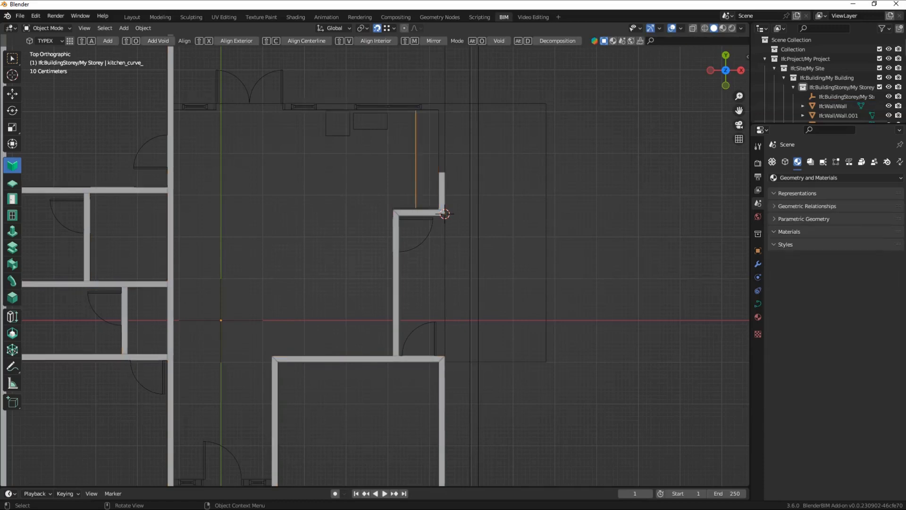
Step: Add a 1 m wall at the kitchen's upper-right inner corner, rotated to run left and flipped onto the plan's upper wall line
click(12, 76)
click(378, 142)
click(337, 160)
click(13, 166)
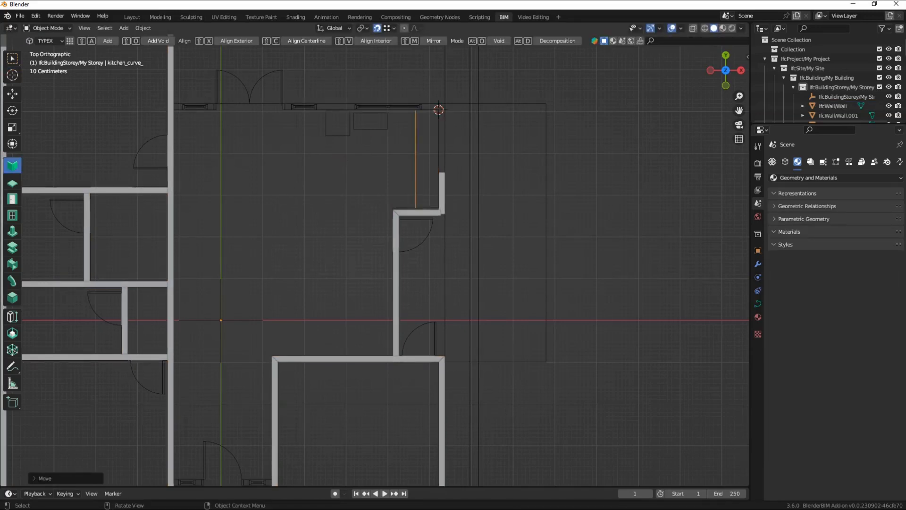
key(shift+a)
key(shift+f)
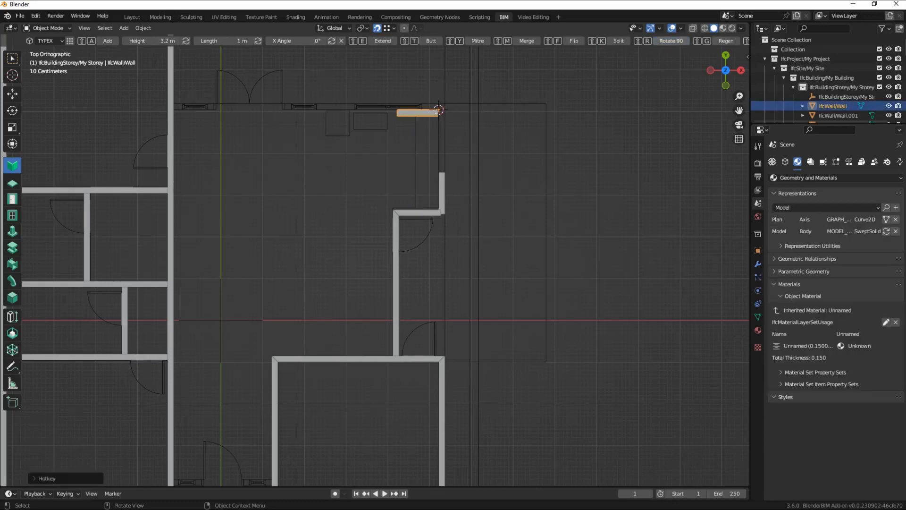
Step: Extend the kitchen's right vertical wall up to its short upper wall and mitre the two at the corner
shift+click(439, 110)
key(shift+e)
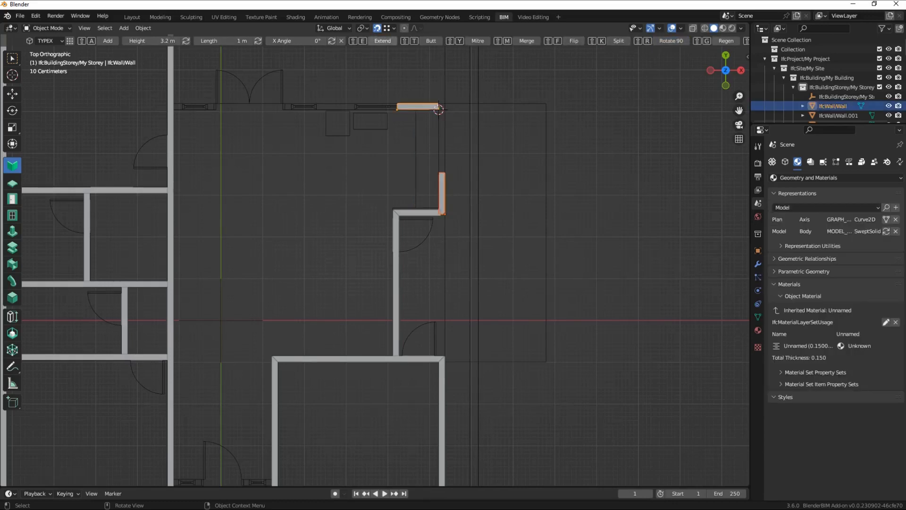
key(shift+m)
scroll(439, 110, down, 2)
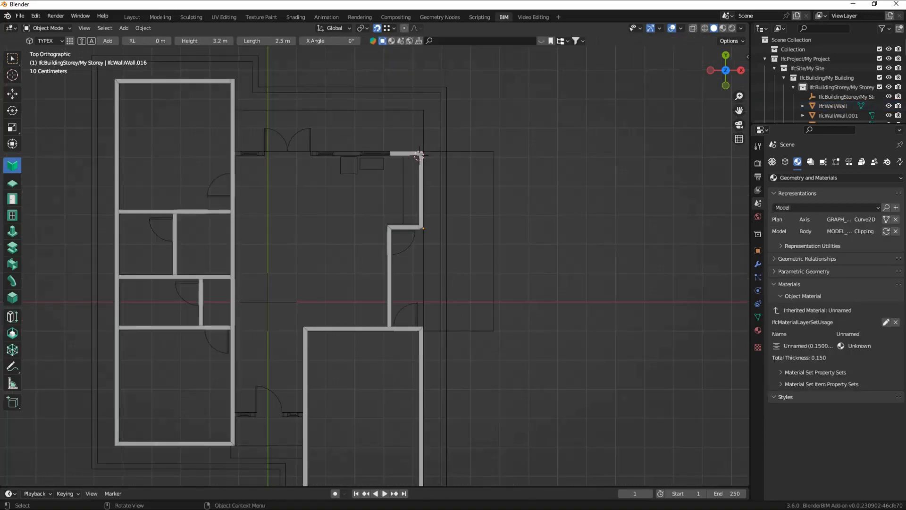
Step: Extend the kitchen's short upper wall left to the left wing's long right wall
click(233, 265)
shift+click(415, 154)
key(shift+e)
click(472, 198)
Step: Add a 1 m horizontal wall at the lower entrance door from the left wing and extend it to the lower right room's left wall
scroll(375, 255, down, 2)
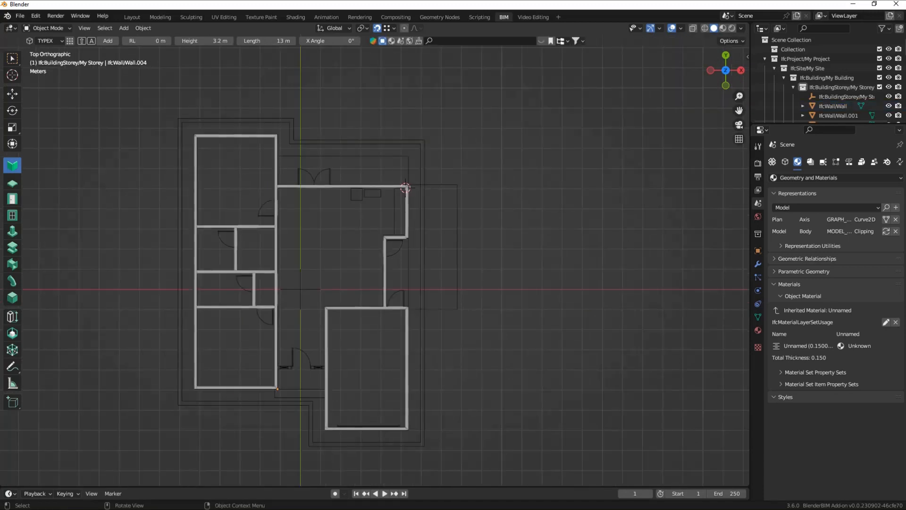
shift+middle_drag(276, 368, 290, 265)
scroll(290, 265, up, 5)
shift+right_click(168, 280)
key(shift+a)
click(207, 273)
click(206, 277)
shift+click(291, 265)
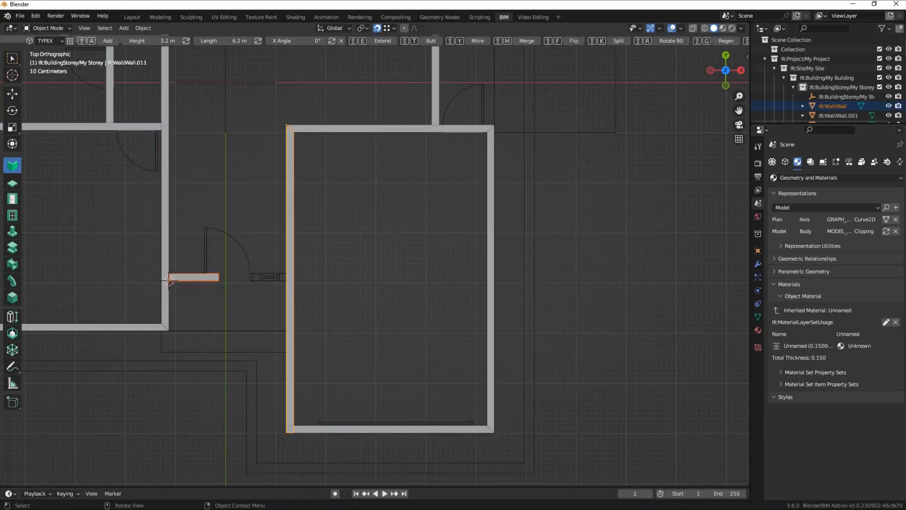
click(383, 41)
click(383, 199)
Step: Examine the whole wall layout from an angled 3D perspective view
scroll(359, 255, down, 7)
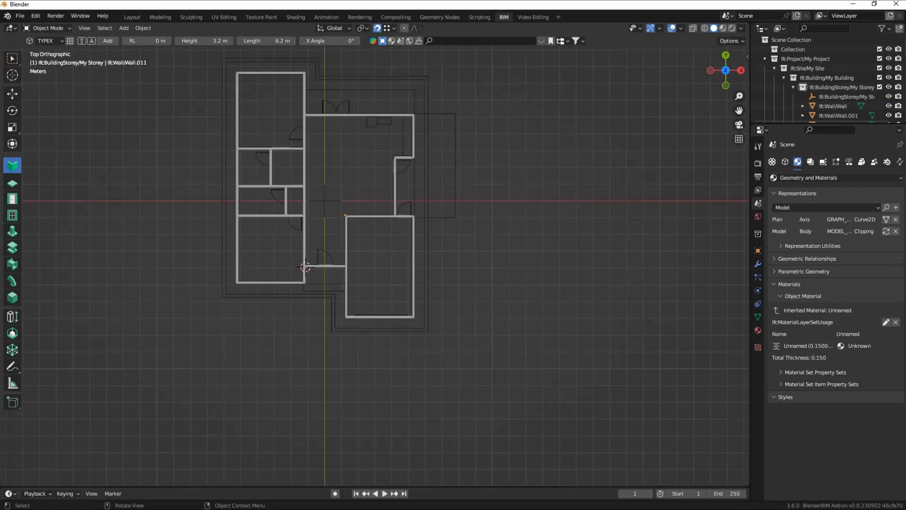
middle_drag(356, 258, 343, 219)
drag(725, 71, 679, 57)
drag(739, 110, 722, 141)
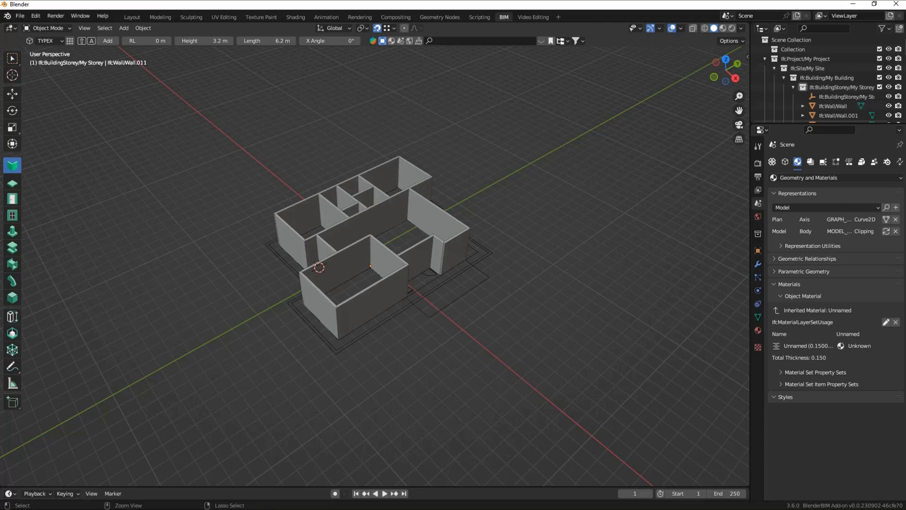